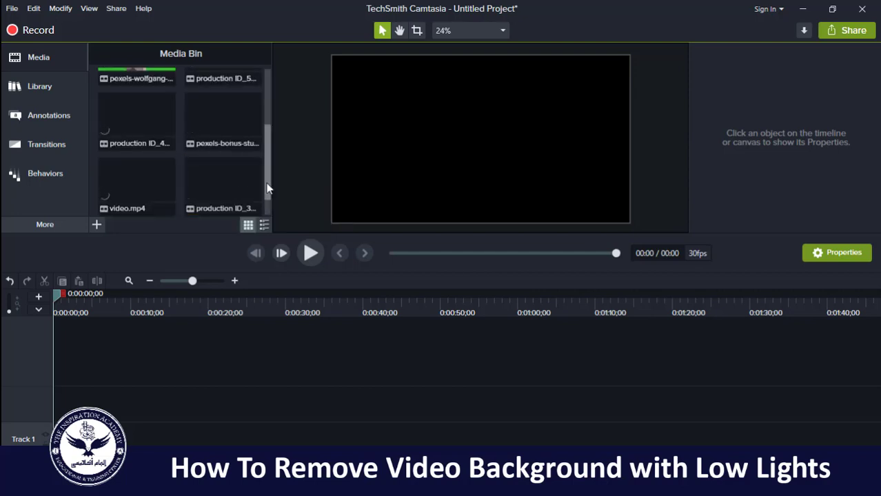
- Place the pexels-wolfgang green-screen clip at the start of Track 2, followed by the production ID_5081441 clip of the boy
left_click_drag(268, 188, 258, 164)
scroll(259, 160, "up", 3)
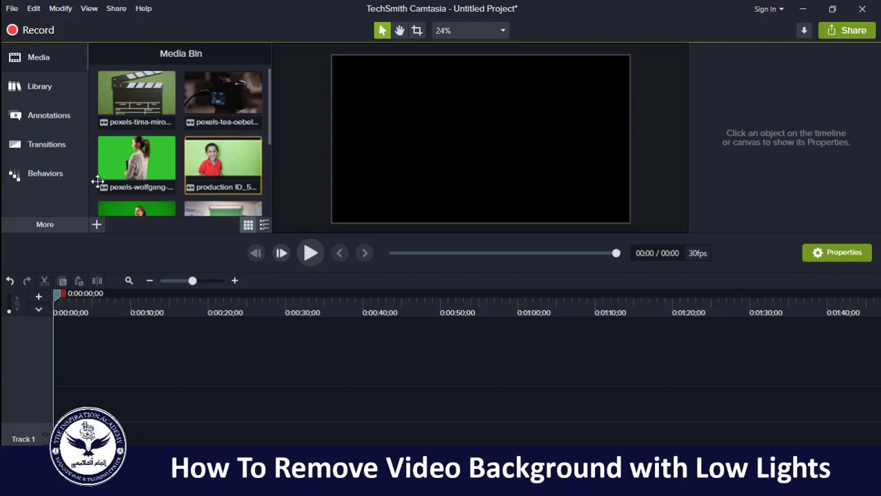
left_click_drag(127, 162, 74, 396)
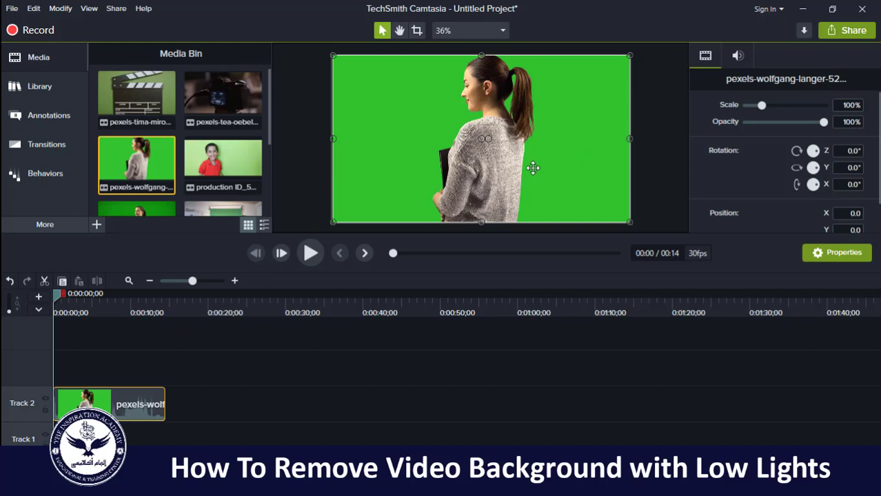
left_click_drag(240, 158, 187, 414)
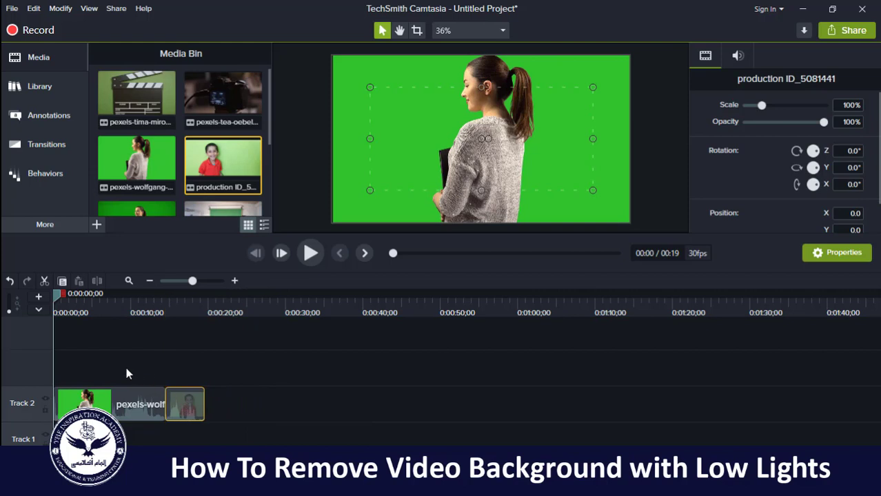
left_click_drag(57, 293, 184, 317)
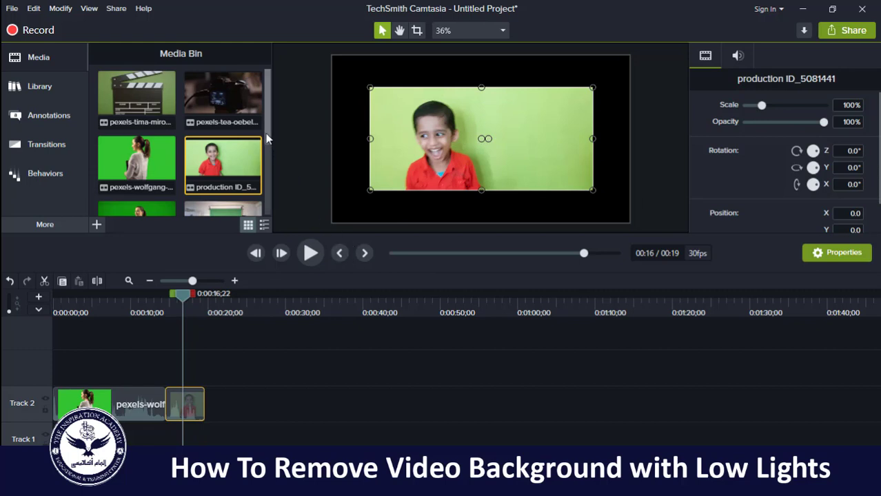
- Add the production ID_3793898 clip of the blonde woman directly after the boy's clip on Track 2 and preview it
scroll(271, 156, "down", 3)
scroll(273, 186, "down", 2)
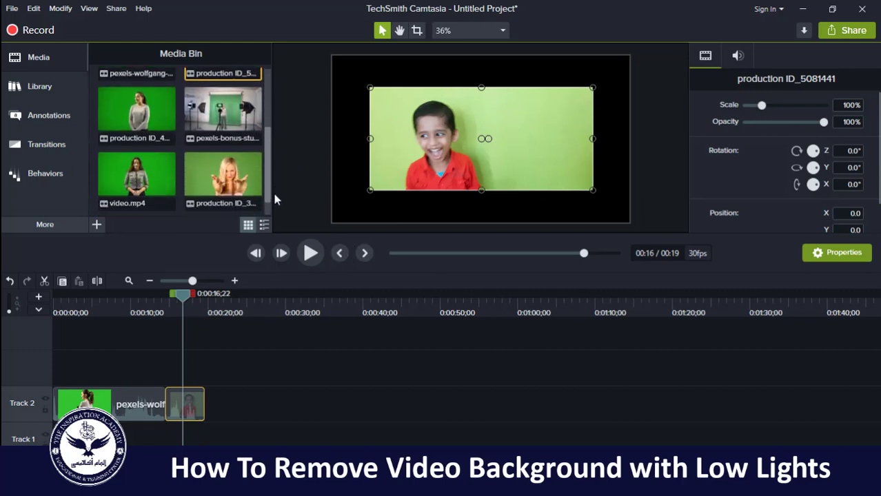
left_click(235, 165)
left_click_drag(234, 165, 257, 418)
left_click_drag(328, 405, 275, 405)
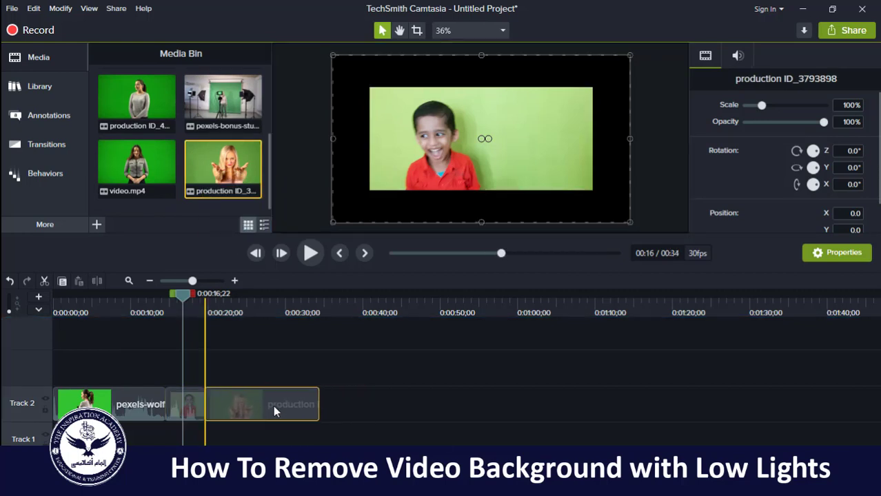
left_click_drag(196, 310, 257, 335)
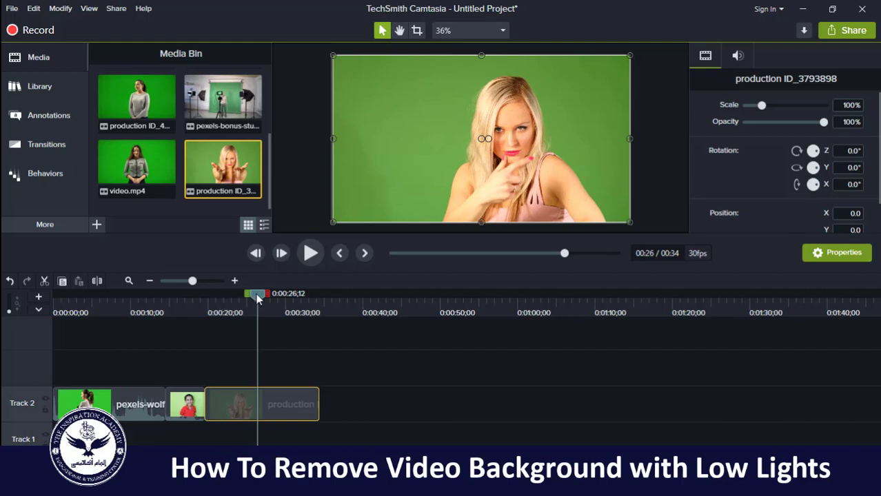
- Apply the Remove a Color visual effect to the first clip on Track 2, with the playhead at 0:00:06;12
left_click_drag(257, 296, 102, 318)
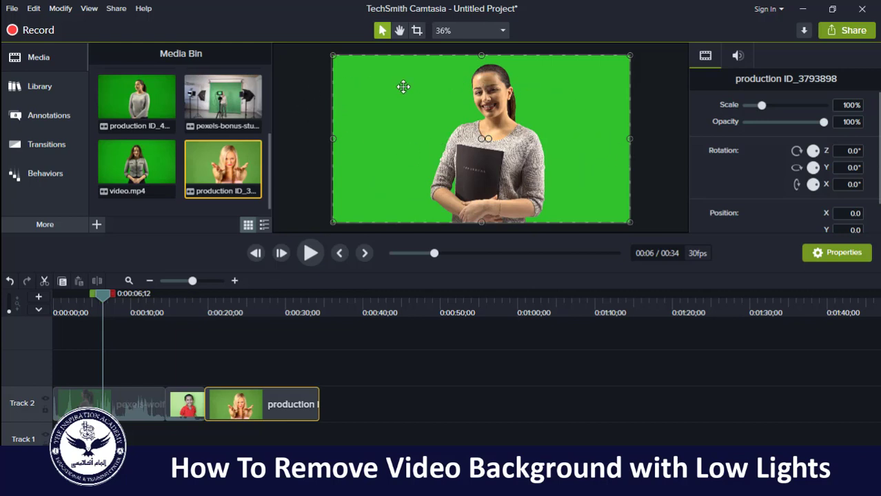
left_click(60, 225)
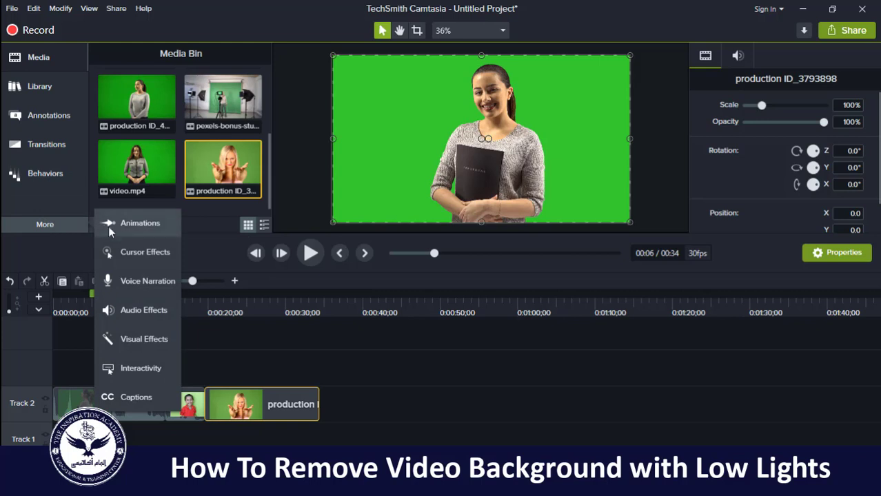
left_click(129, 339)
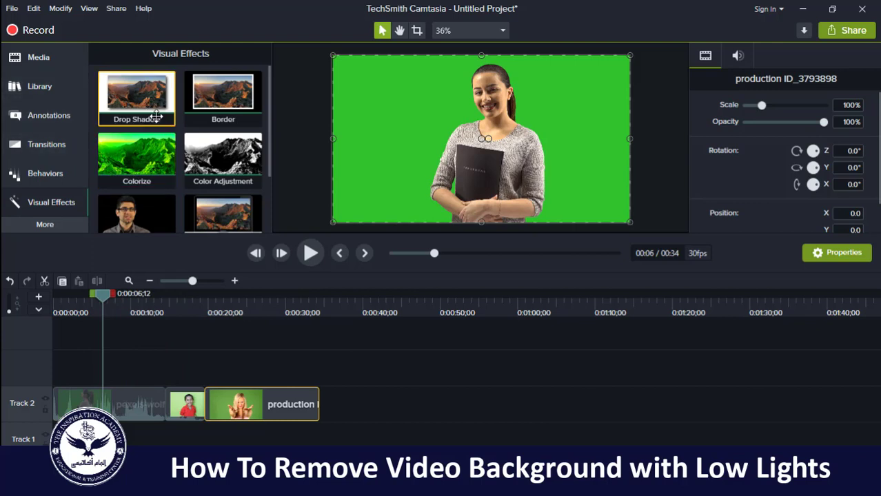
scroll(157, 117, "down", 1)
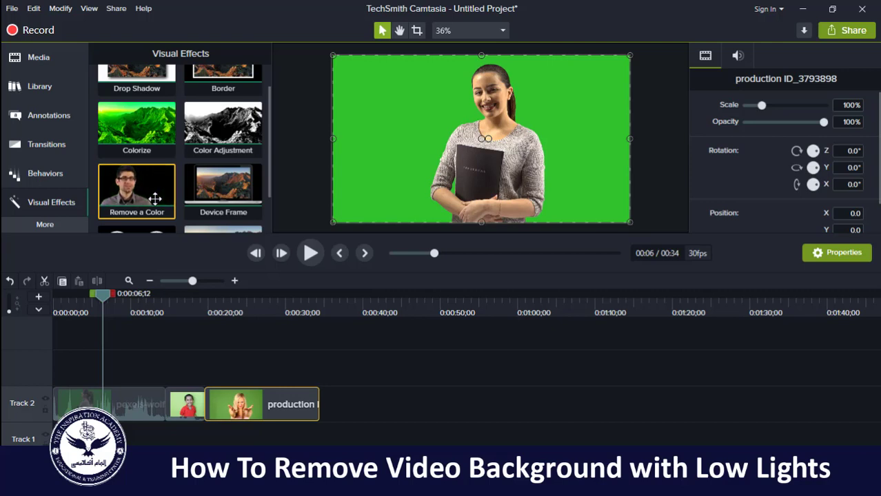
left_click_drag(155, 198, 114, 402)
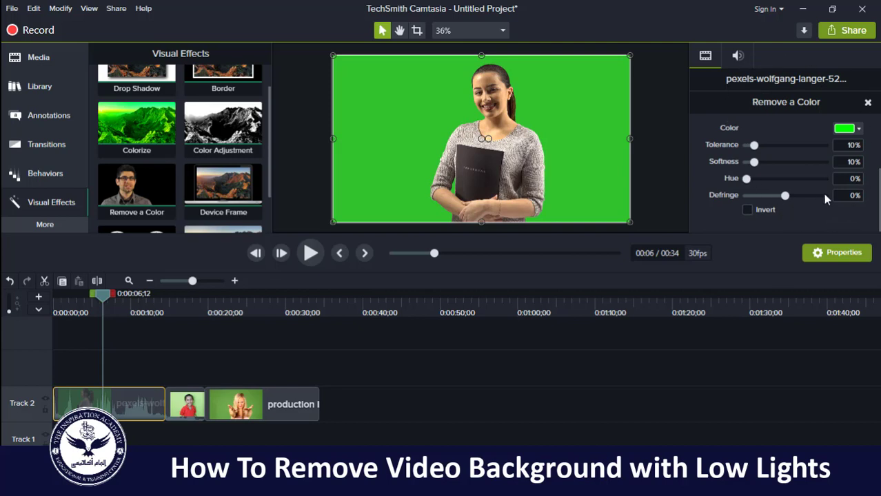
left_click(748, 66)
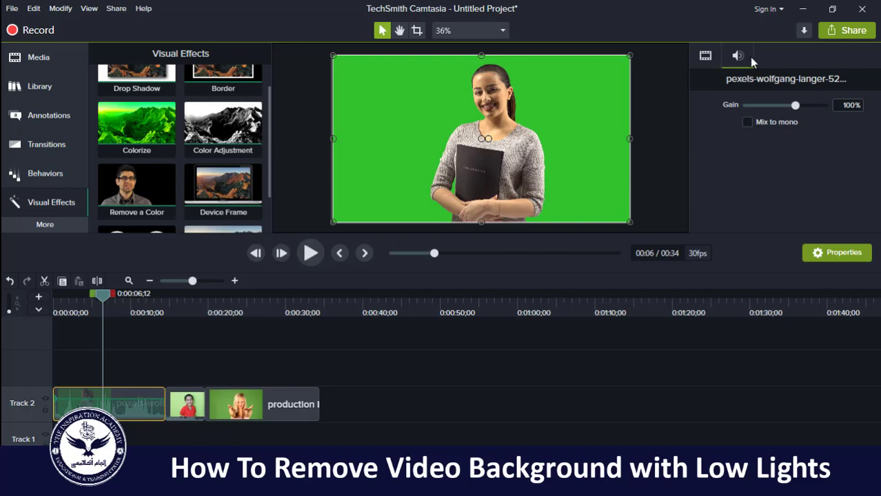
left_click(712, 64)
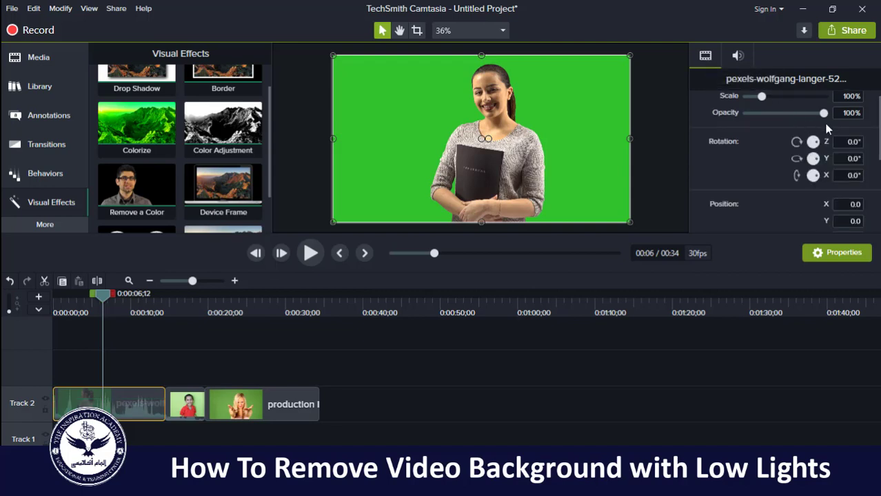
left_click_drag(762, 100, 761, 97)
mouse_move(822, 113)
left_mouse_down()
mouse_move(796, 117)
mouse_move(831, 119)
left_mouse_up()
- Try sampling the green background beside the woman as the color to remove, and reset the color to its default
scroll(878, 177, "down", 3)
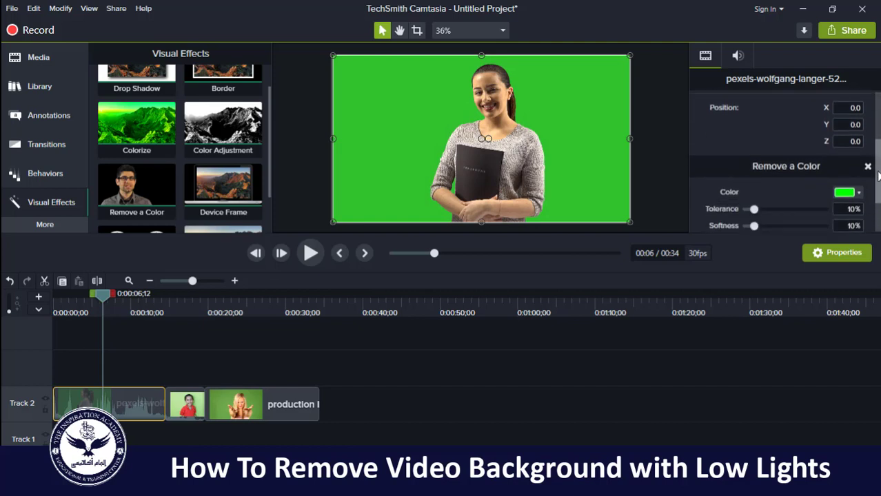
scroll(879, 177, "down", 1)
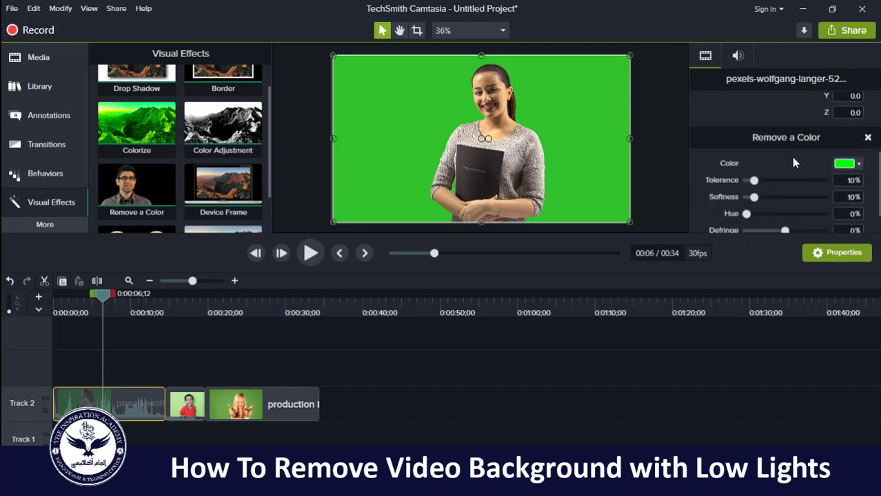
left_click(859, 165)
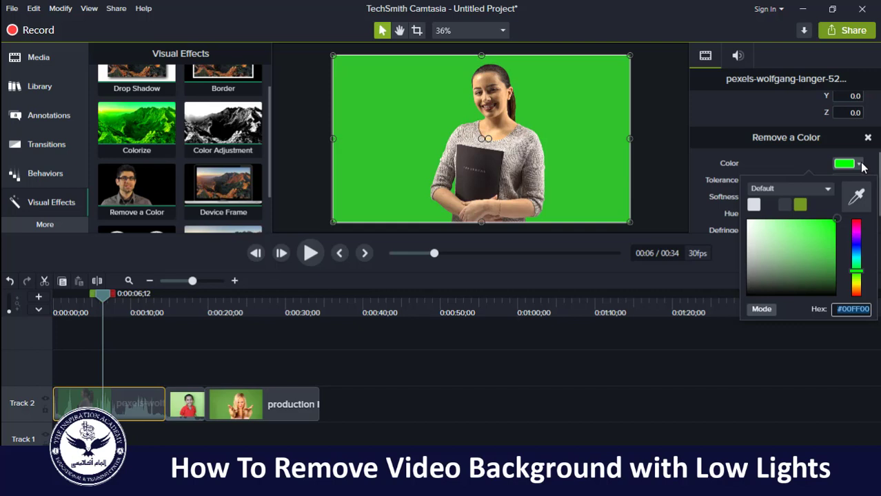
left_click(861, 165)
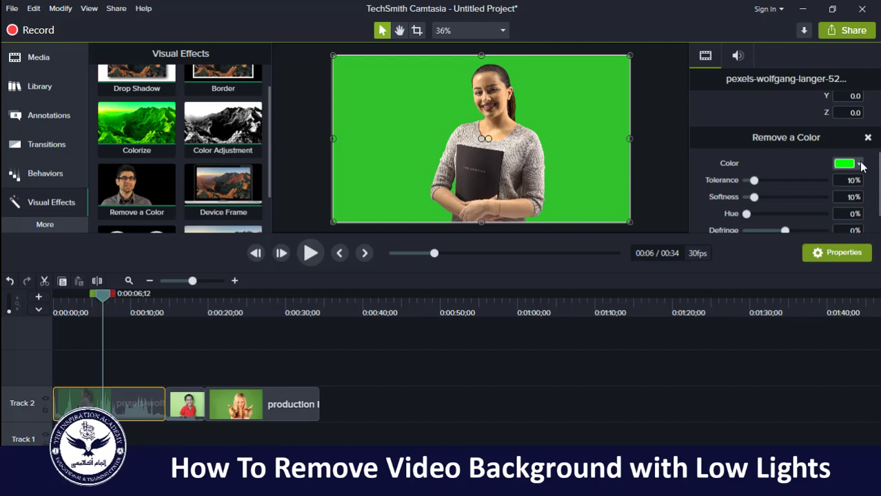
left_click(860, 165)
left_click(859, 166)
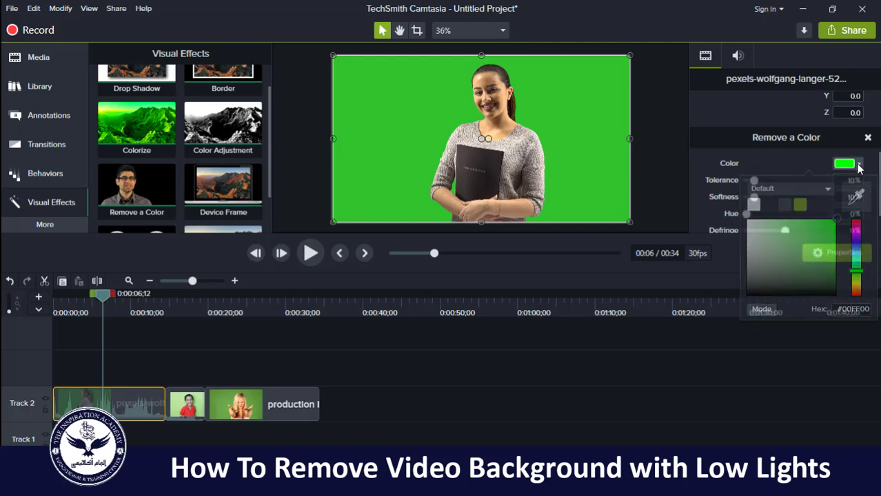
left_click(859, 166)
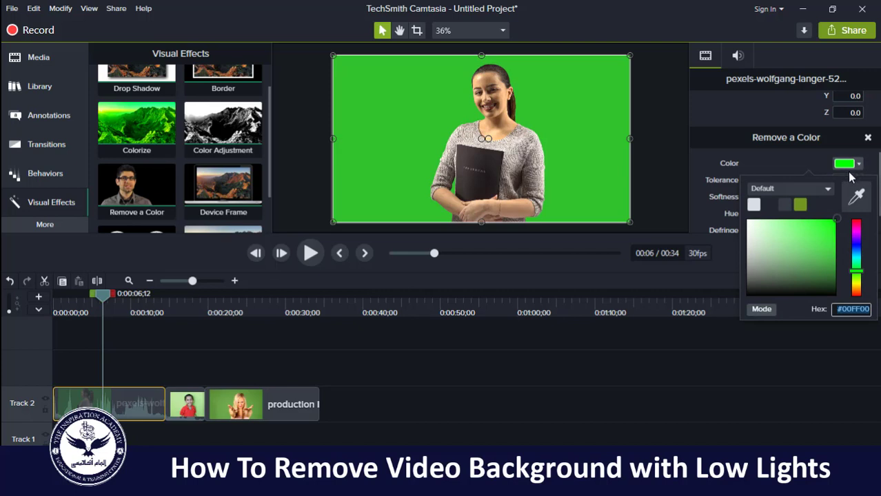
left_click(855, 200)
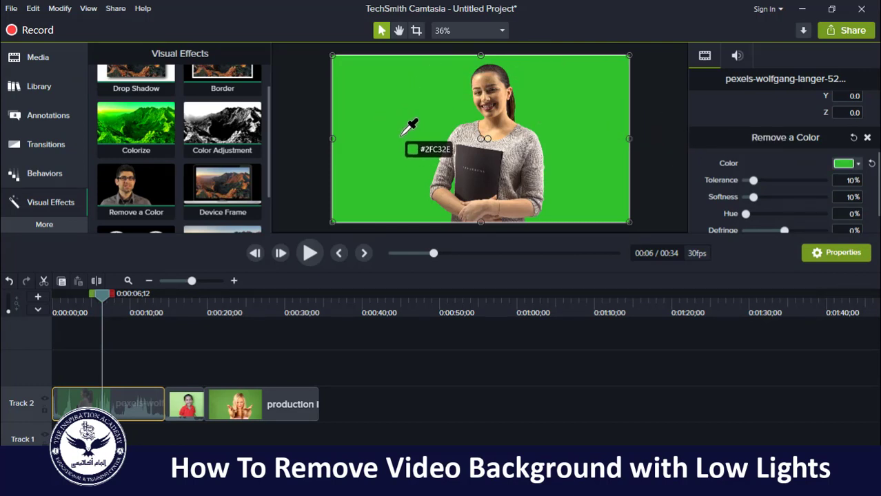
left_click(537, 113)
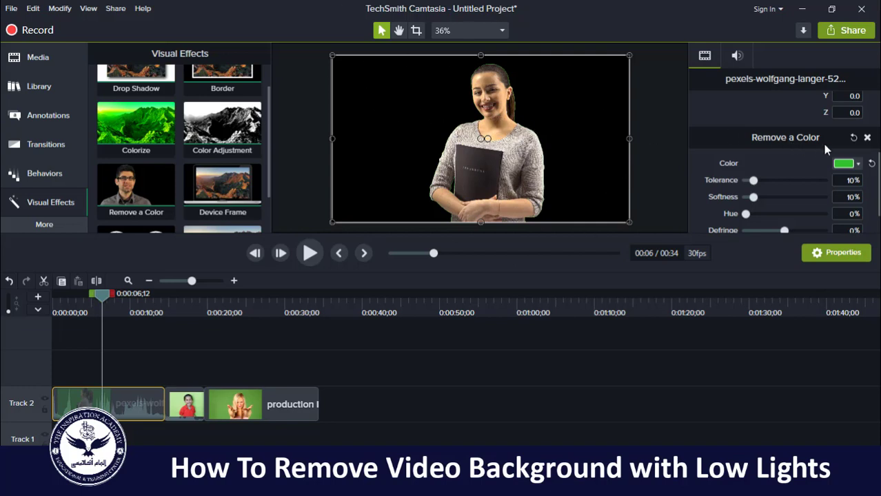
left_click(871, 166)
scroll(869, 168, "down", 1)
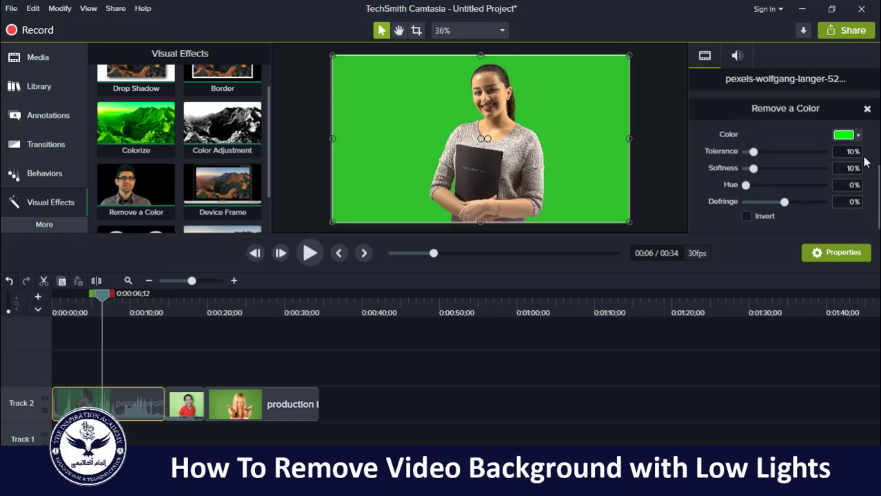
- Sample the green background #2FC32E just above the woman's head as the color to remove
left_click(857, 134)
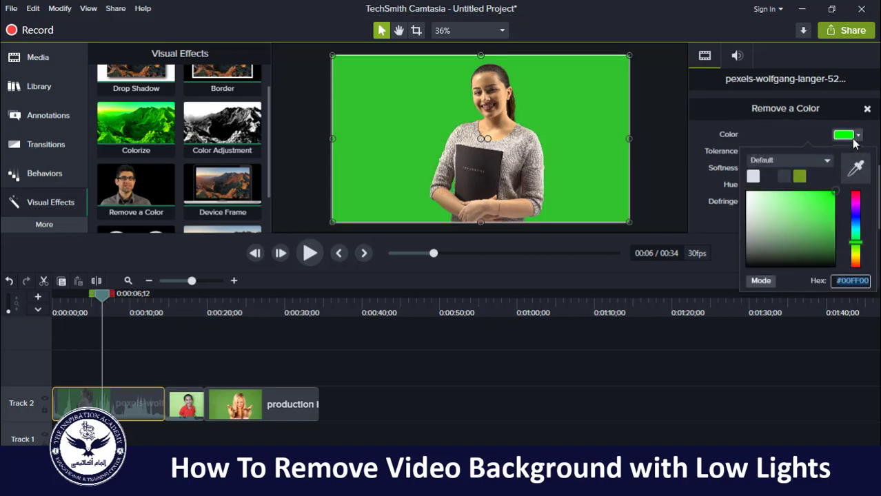
left_click(853, 175)
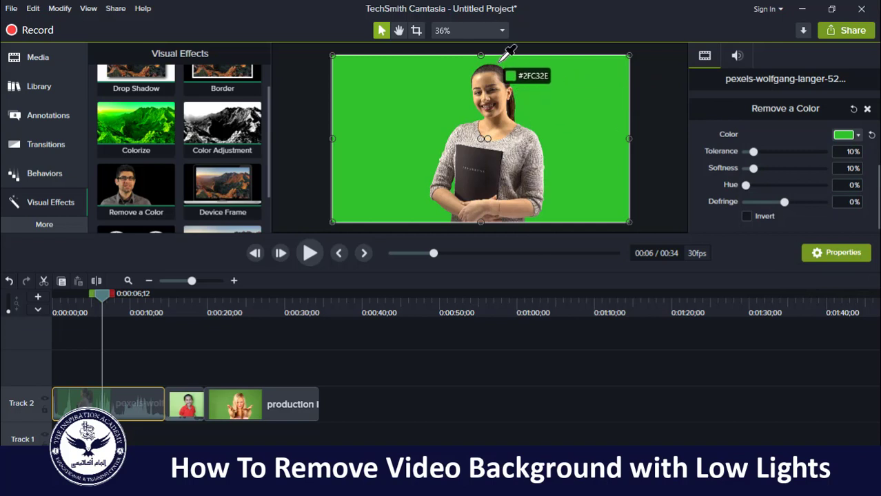
left_click(502, 61)
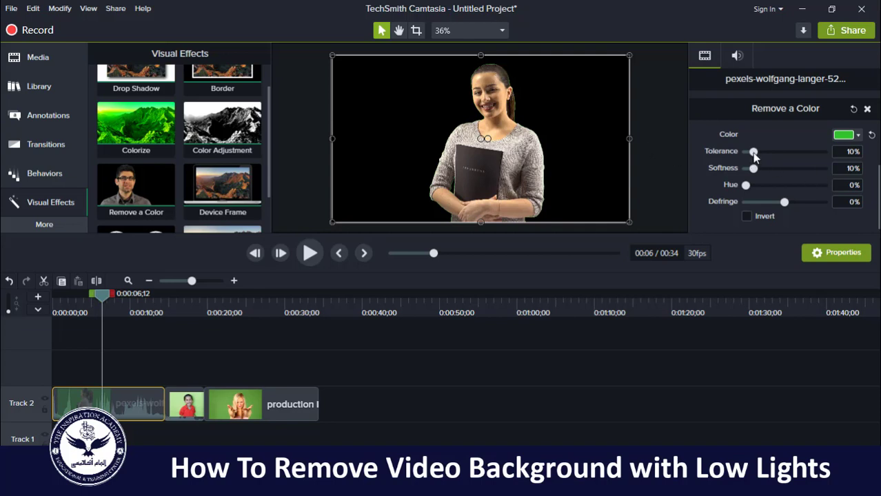
- Set the Remove a Color tolerance to 33%, temporarily inverting the effect to check the woman's silhouette
left_click_drag(754, 153, 767, 160)
left_click(748, 218)
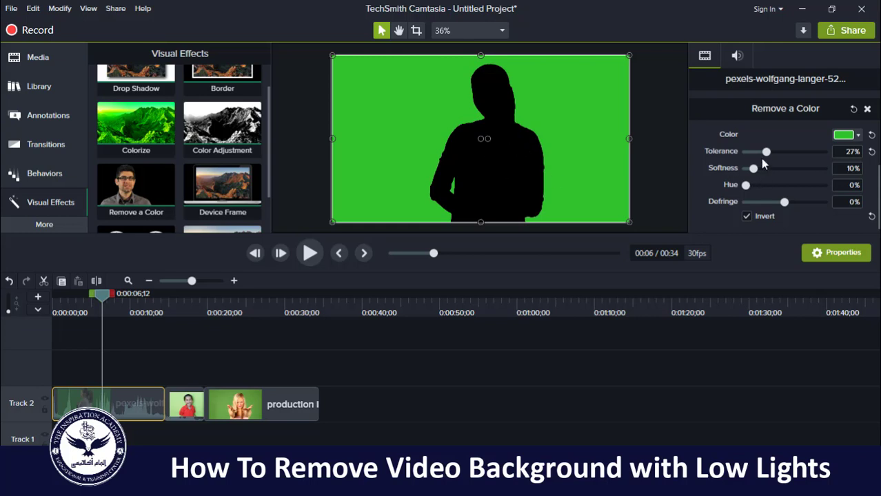
mouse_move(767, 153)
left_mouse_down()
mouse_move(781, 156)
mouse_move(771, 154)
left_mouse_up()
left_click(745, 217)
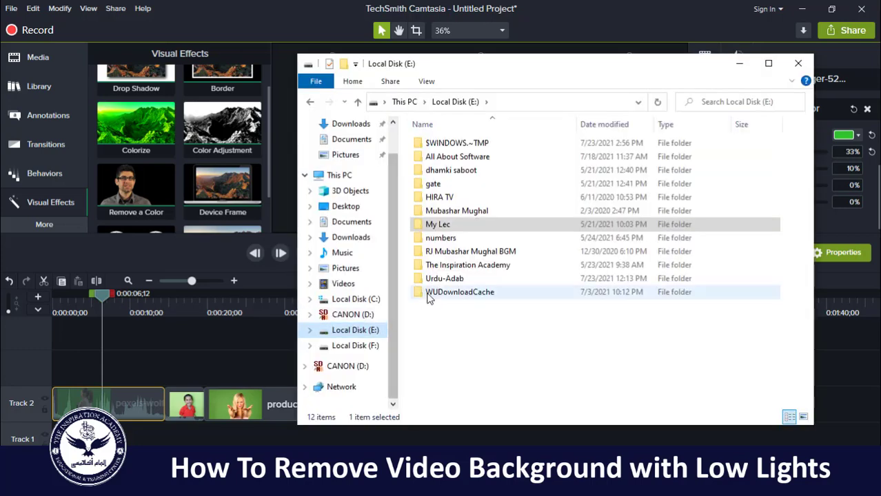
- Bring the Meditation - 47800 video from the numbers folder on Local Disk (E:) into the timeline on Track 3
double_click(420, 238)
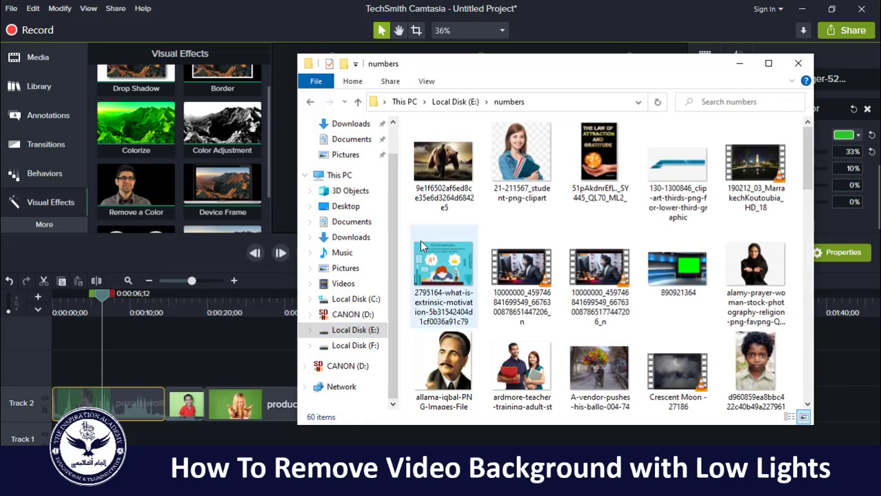
scroll(598, 235, "down", 5)
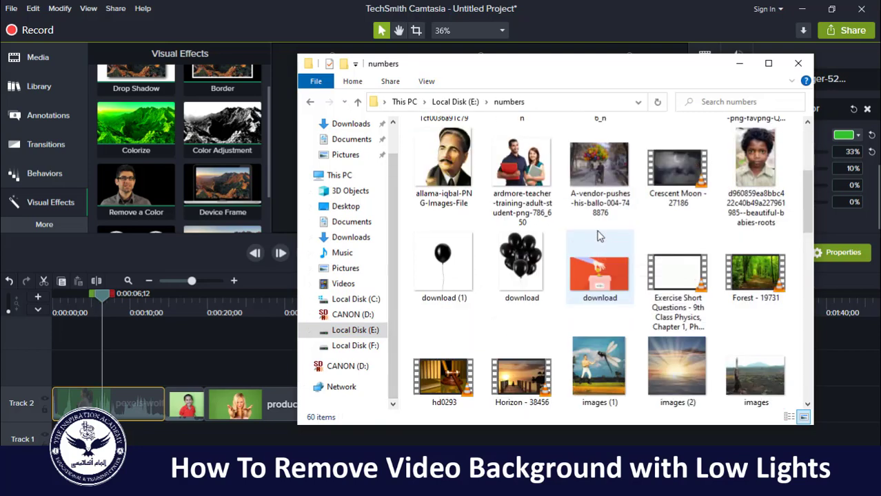
scroll(599, 236, "down", 2)
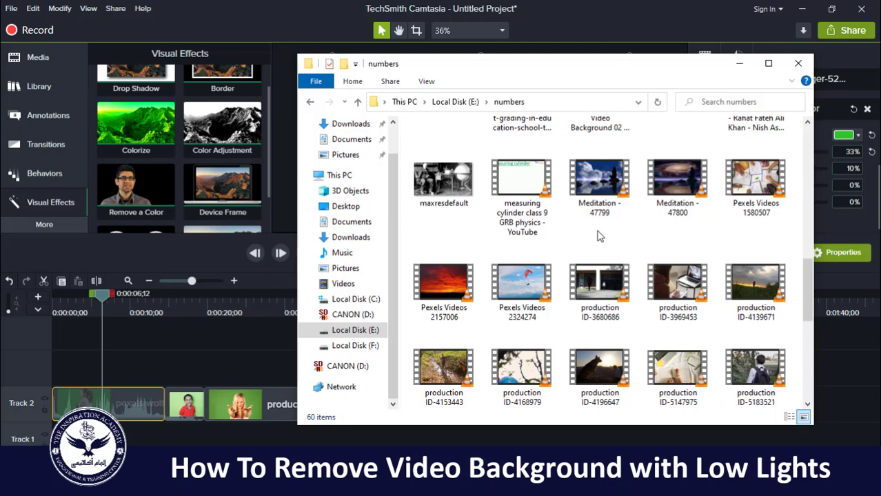
left_click_drag(670, 193, 103, 438)
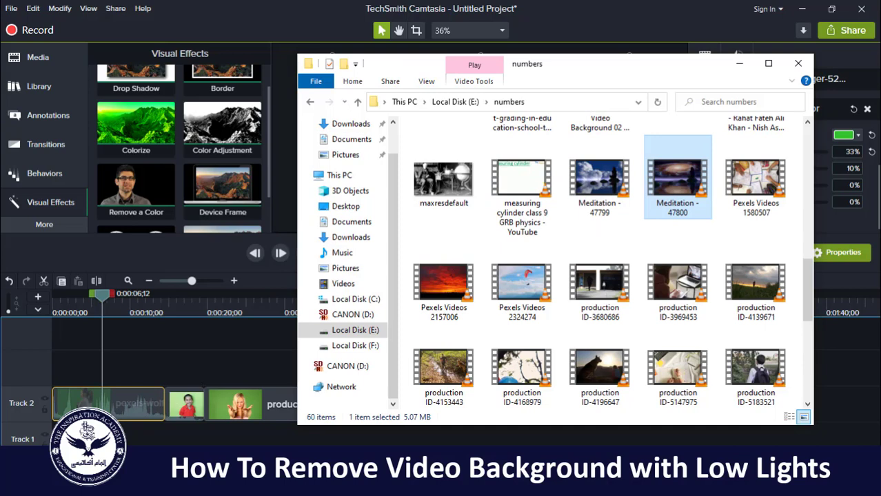
left_click_drag(272, 424, 286, 367)
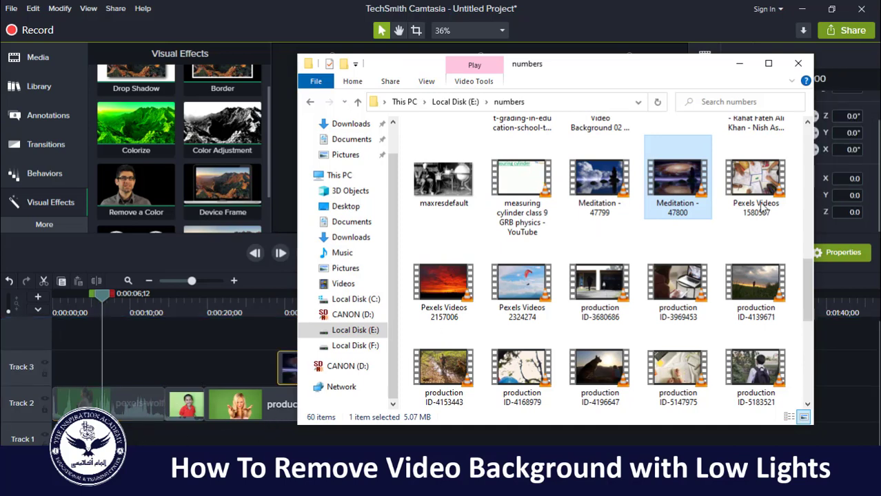
- Minimize File Explorer and move the Meditation - 47800 clip to the start of Track 1, beneath the woman's clip
left_click(739, 63)
left_click_drag(381, 369, 157, 360)
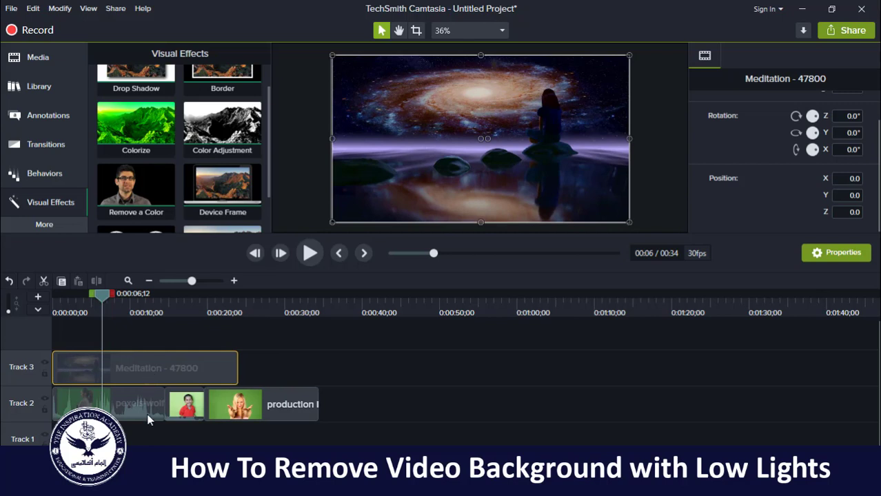
left_click_drag(147, 407, 146, 442)
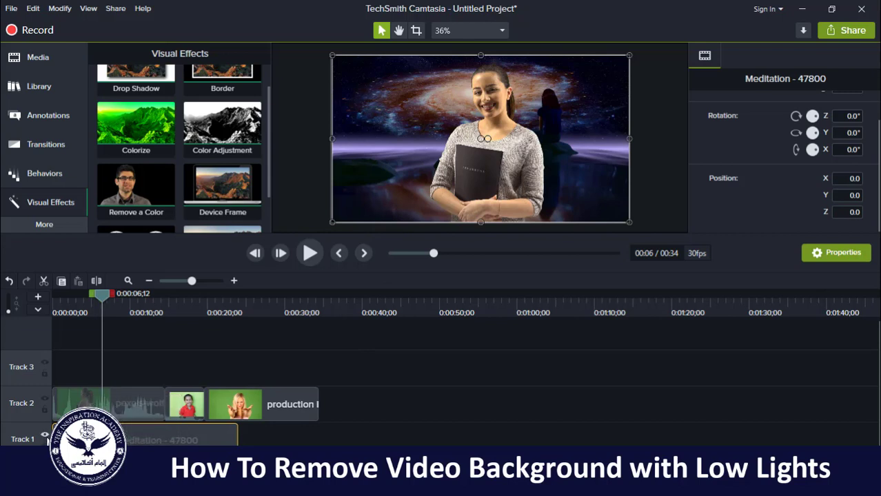
- Compare the woman's clip with Track 1 hidden and shown, and preview the composite from the start of the timeline
left_click(44, 436)
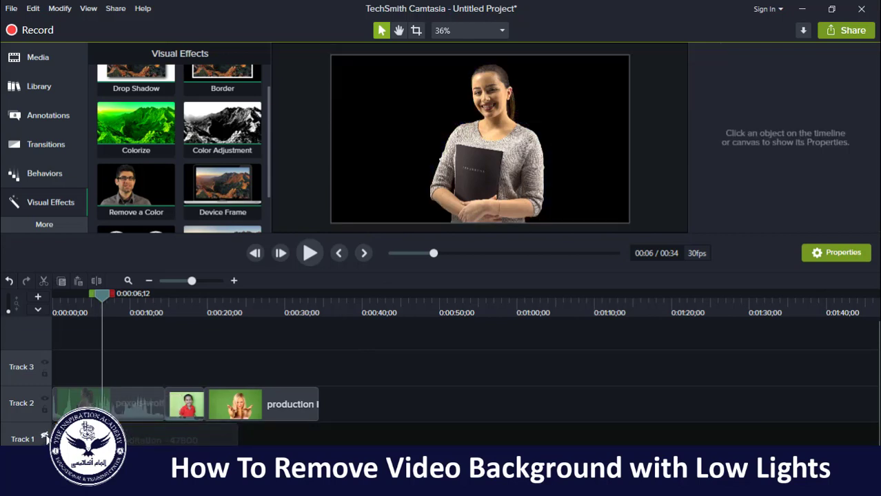
left_click(45, 436)
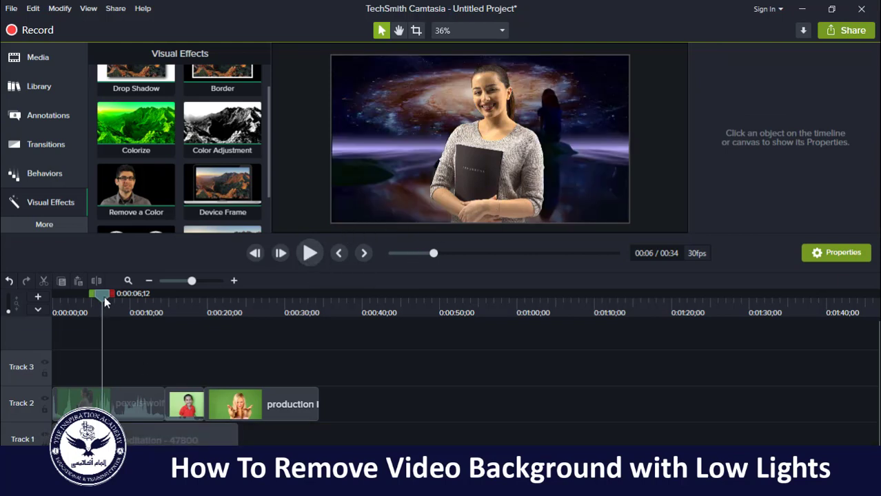
left_click_drag(103, 295, 71, 297)
left_click(54, 313)
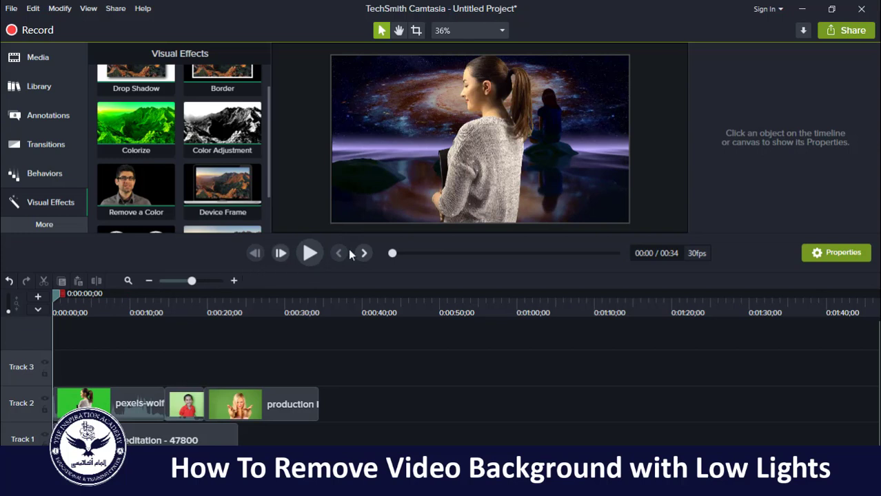
left_click(310, 254)
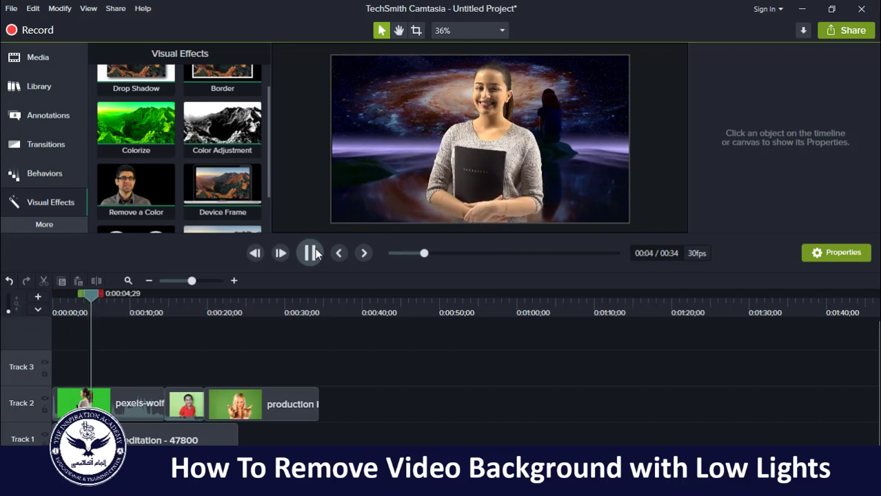
left_click(316, 254)
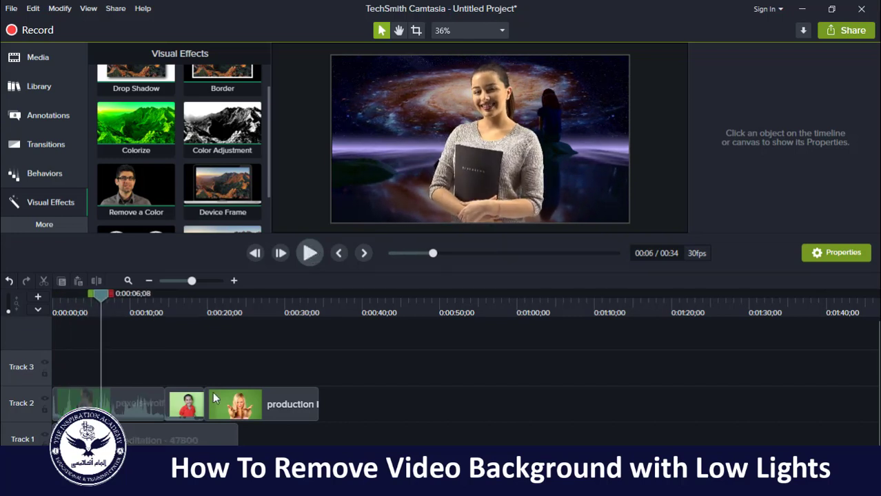
- Replace the Meditation - 47800 clip on Track 1 with the Smoke_26___4K_res video from the numbers folder, starting at the timeline's beginning, and preview it
left_click(174, 440)
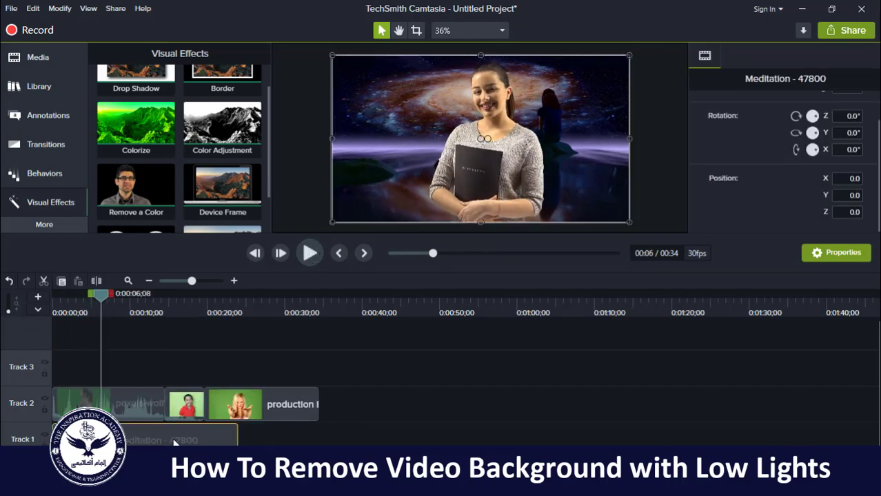
key("Delete")
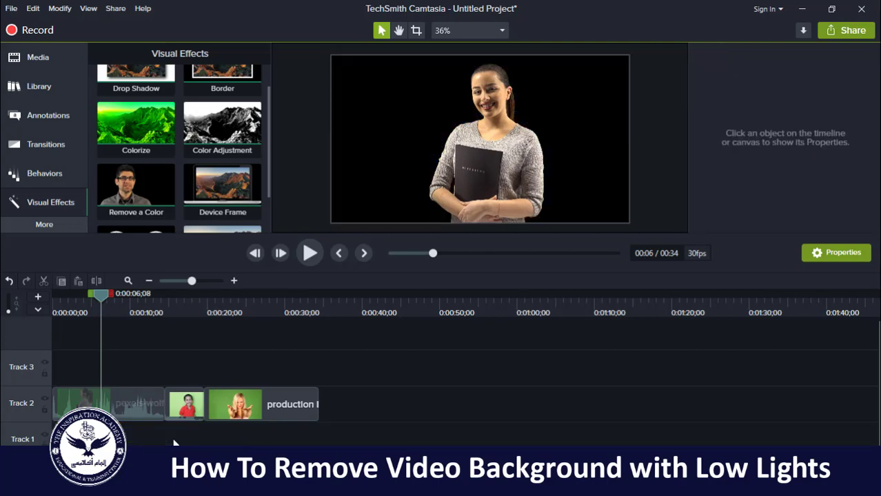
key("alt+Tab")
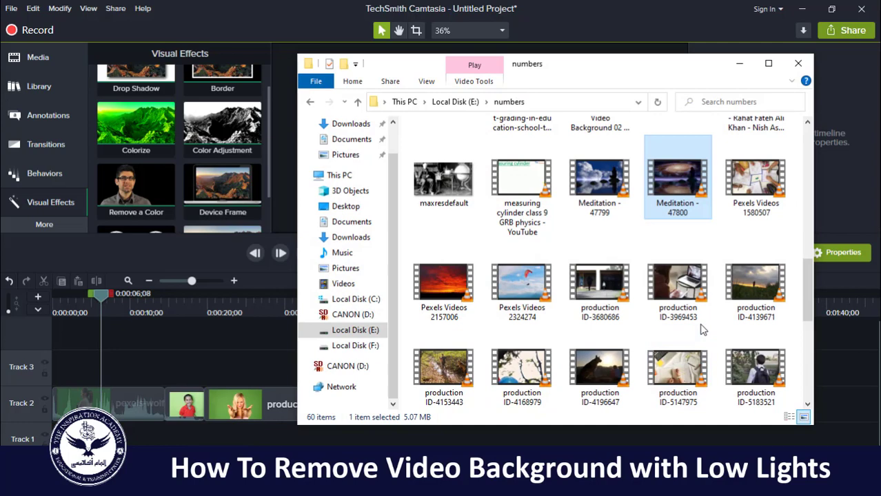
scroll(704, 330, "down", 2)
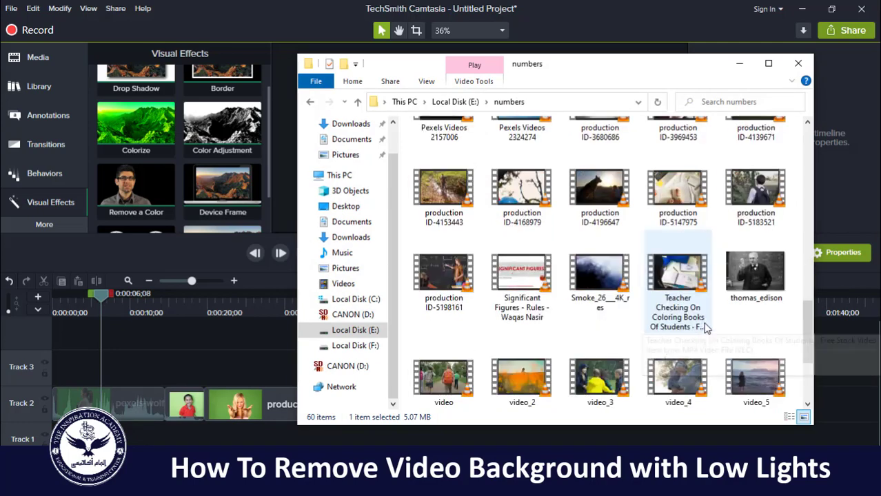
left_click(614, 281)
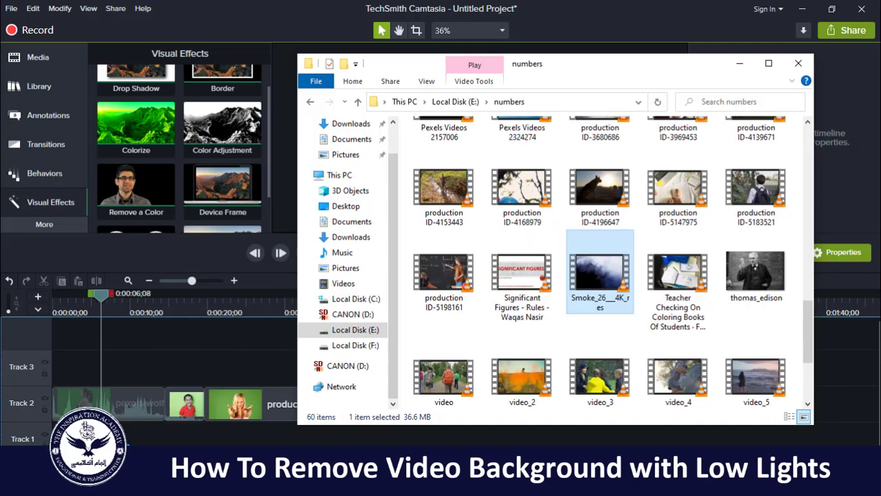
left_click_drag(614, 282, 128, 438)
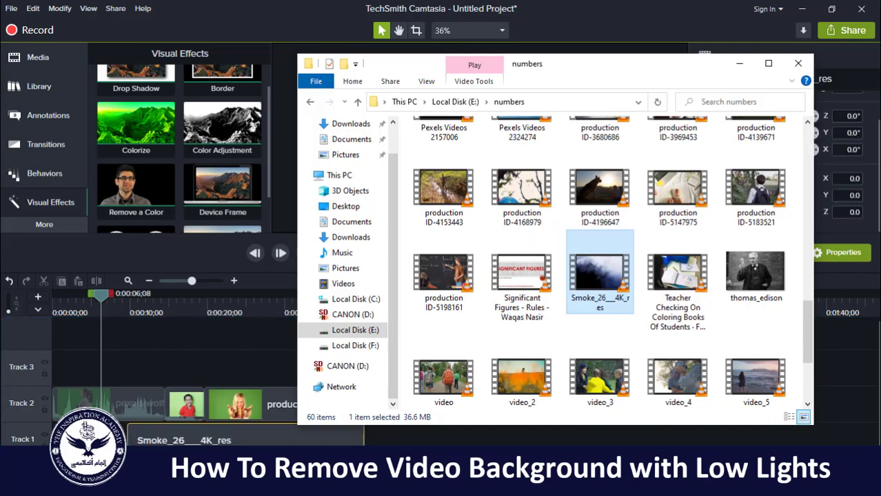
left_click(740, 64)
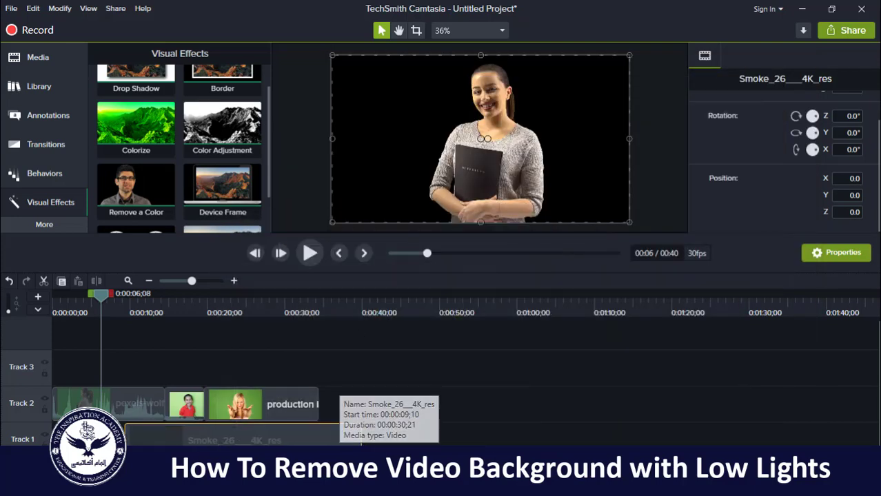
left_click(310, 254)
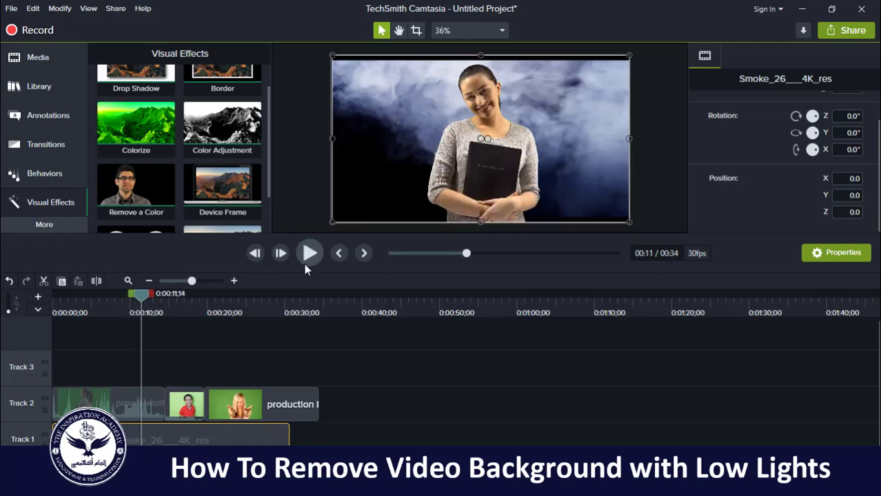
- Move the playhead to the boy's clip at 0:00:16;11 and hide Track 1
left_click(142, 296)
left_click_drag(140, 294, 179, 309)
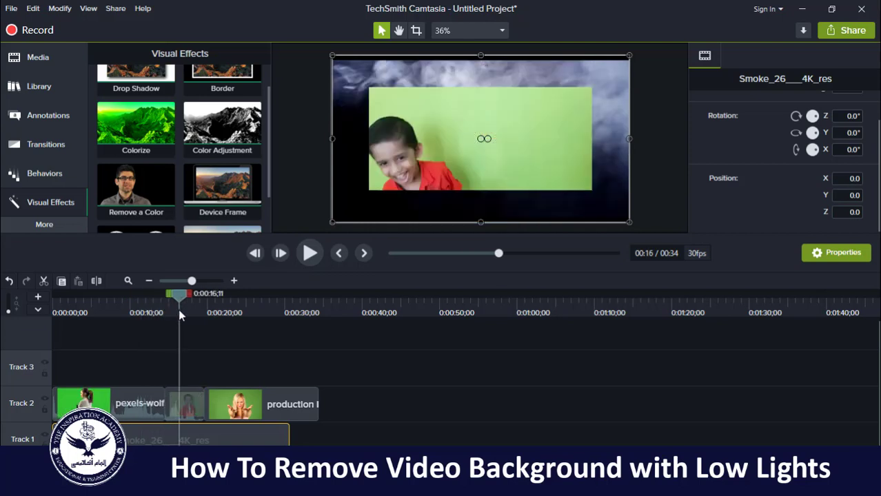
left_click_drag(282, 444, 284, 446)
left_click_drag(166, 441, 46, 437)
left_click(44, 436)
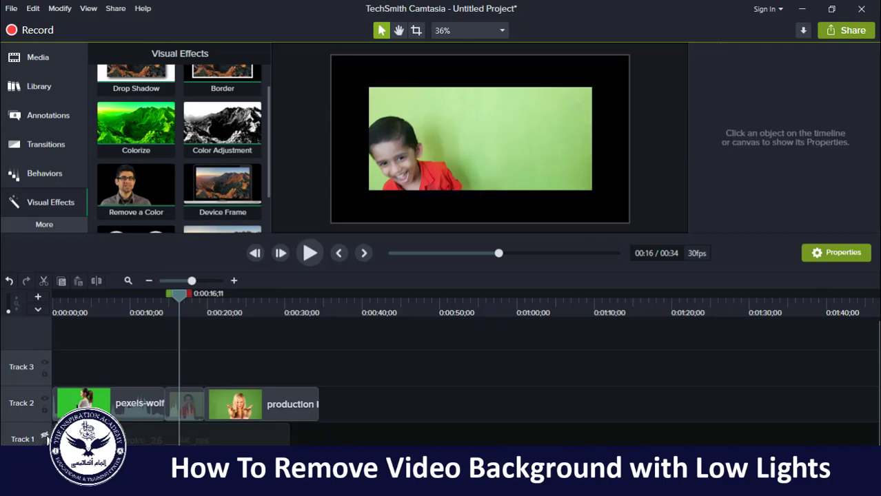
- Enlarge the boy's clip to the canvas width and align it with the canvas's lower edge, at about X 4.9, Y -66.3
left_click(487, 168)
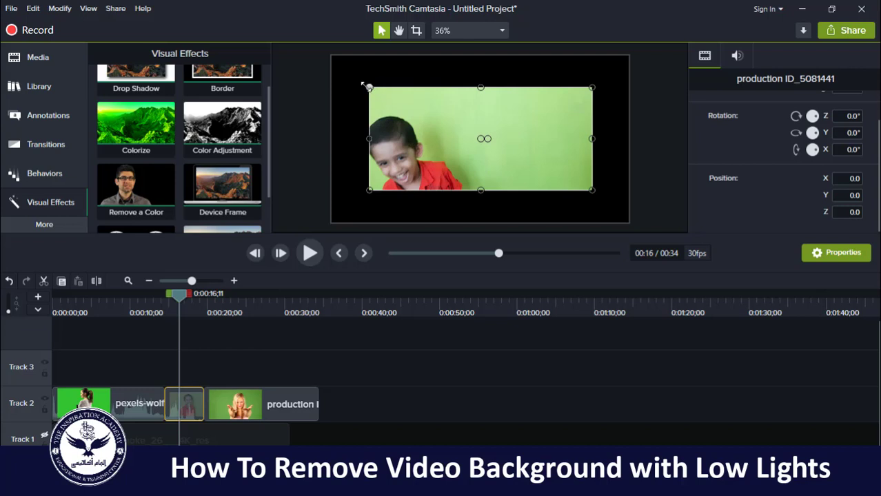
left_click_drag(370, 88, 333, 69)
left_click_drag(420, 113, 428, 116)
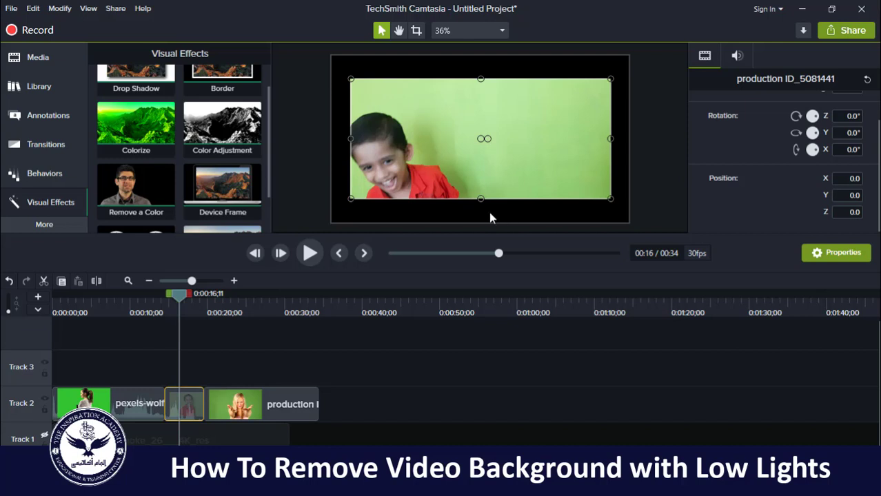
left_click_drag(480, 199, 483, 222)
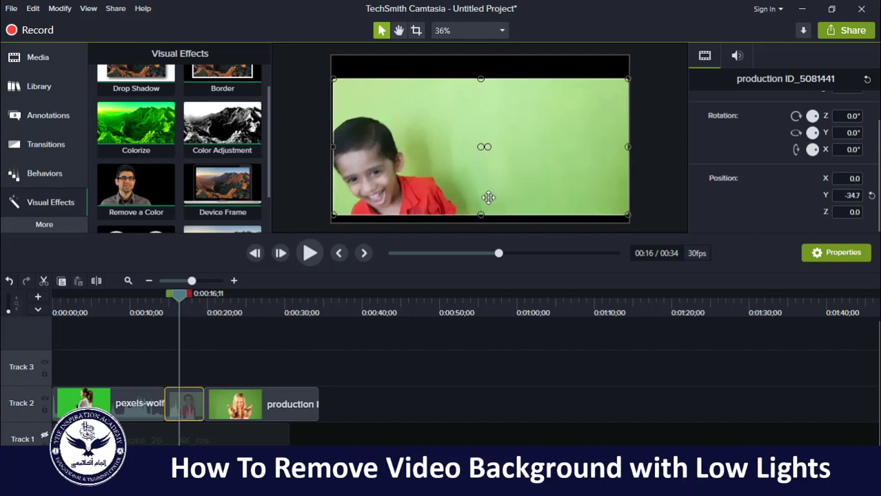
mouse_move(505, 190)
left_mouse_down()
mouse_move(501, 197)
mouse_move(497, 185)
left_mouse_up()
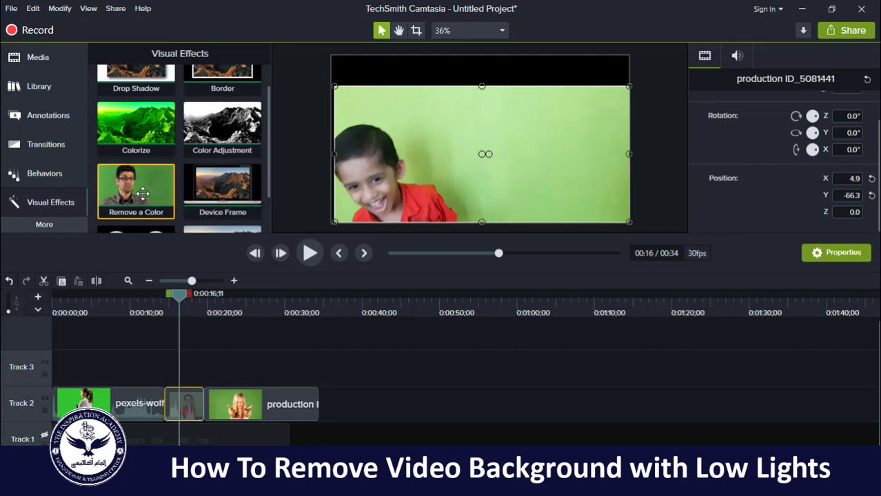
- Apply Remove a Color to the boy's clip and sample the light green background beside his head as the color to remove
left_click_drag(142, 196, 174, 407)
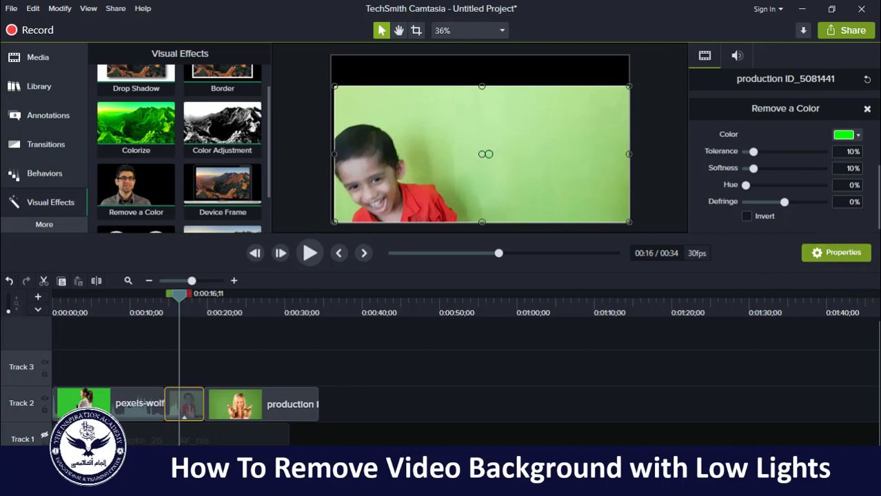
left_click(859, 136)
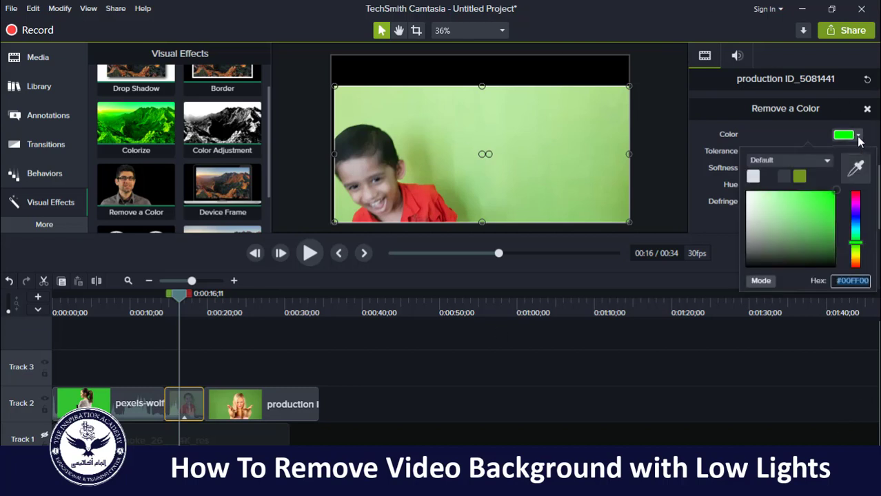
left_click(856, 168)
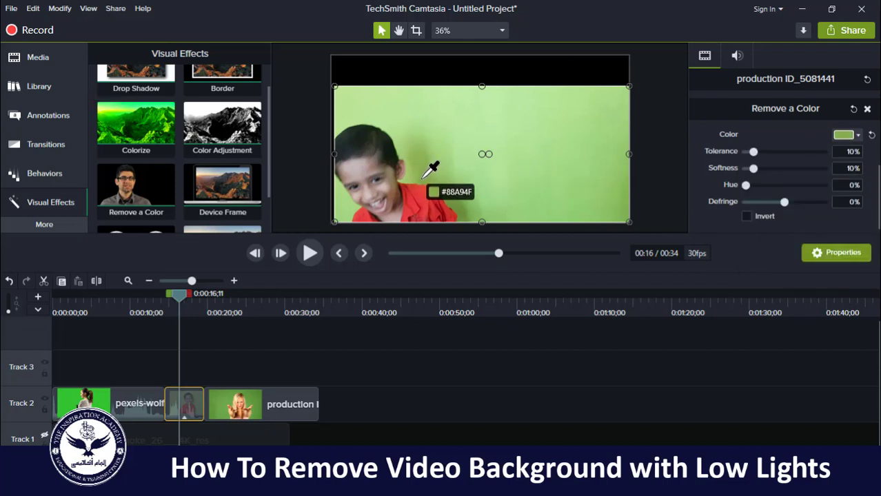
left_click(403, 148)
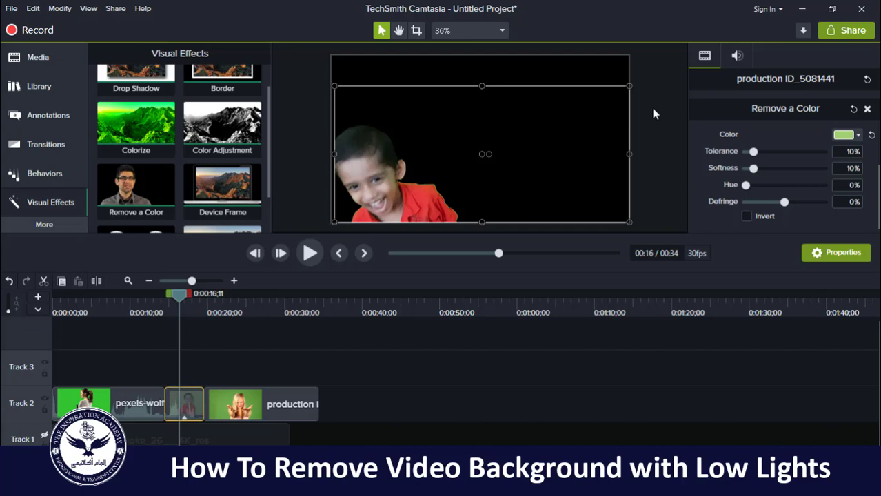
- Set the boy's Remove a Color tolerance to 13% and softness to 6%, temporarily inverting the effect to check, and show Track 1 again
left_click(312, 262)
left_click(307, 265)
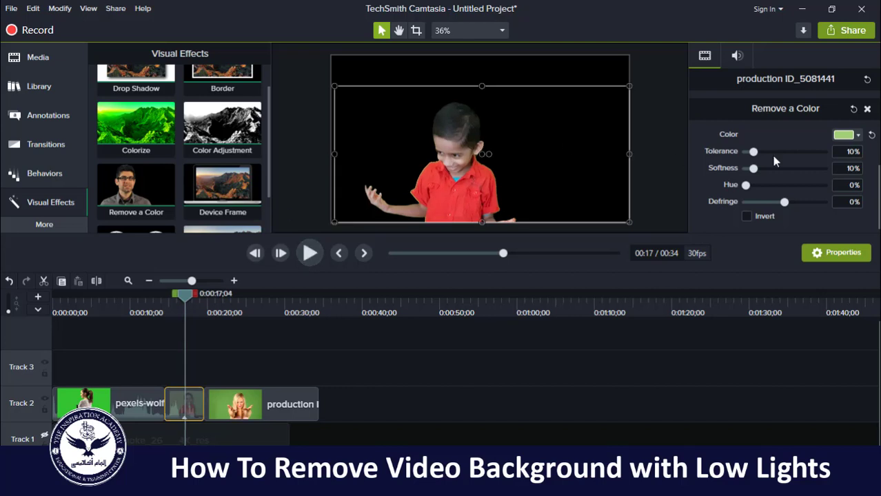
left_click(747, 217)
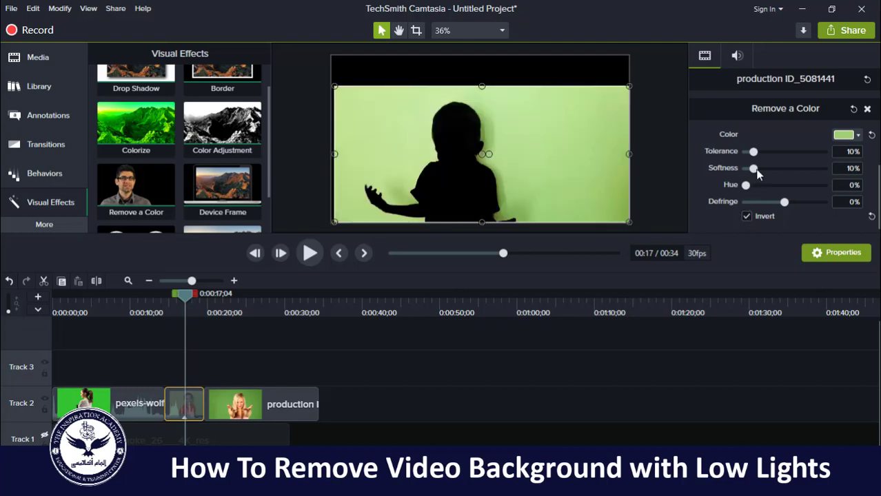
left_click_drag(754, 152, 750, 168)
left_click(747, 216)
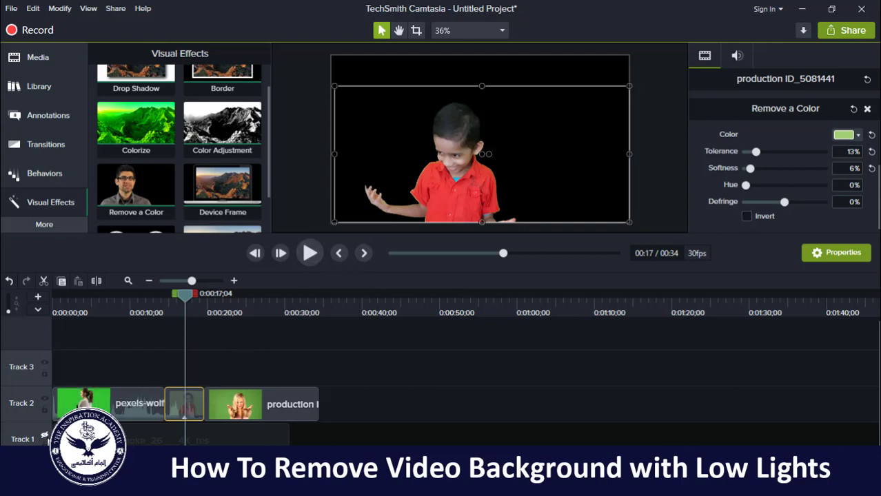
left_click(44, 435)
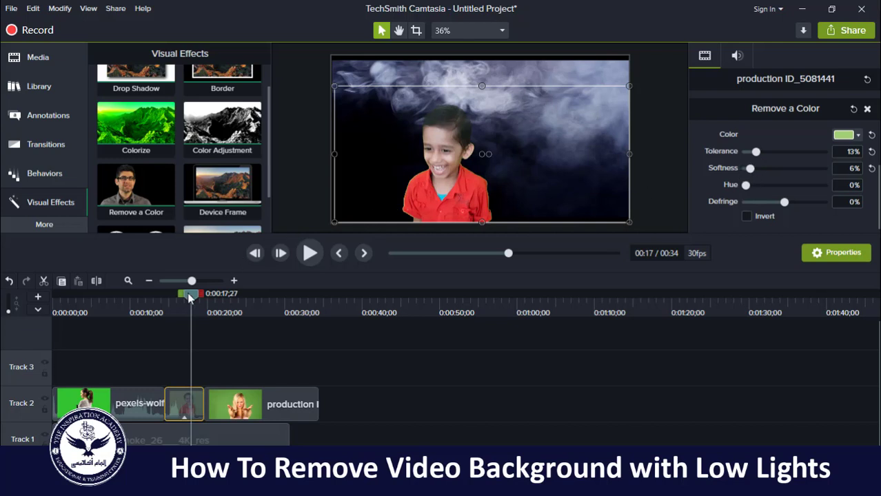
- With Track 1 hidden, apply Remove a Color to the blonde woman's clip at 0:00:21;04, sampling the green just above her head
left_click_drag(191, 295, 218, 299)
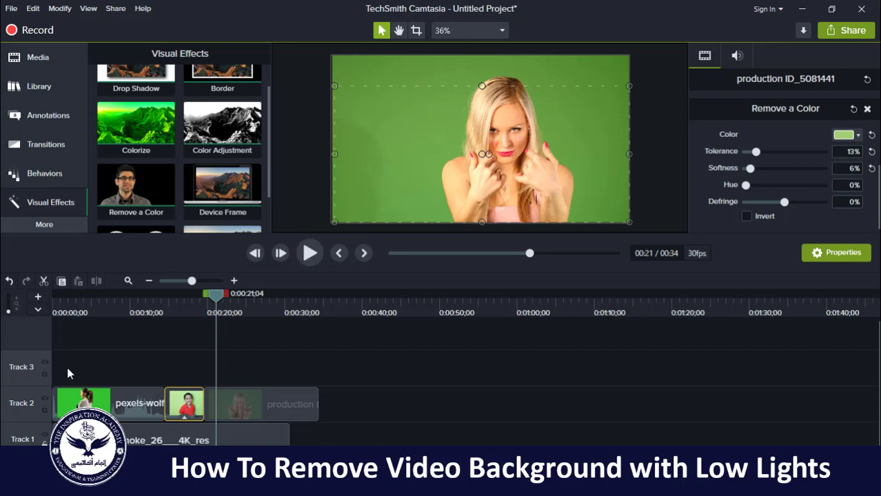
left_click_drag(131, 189, 244, 408)
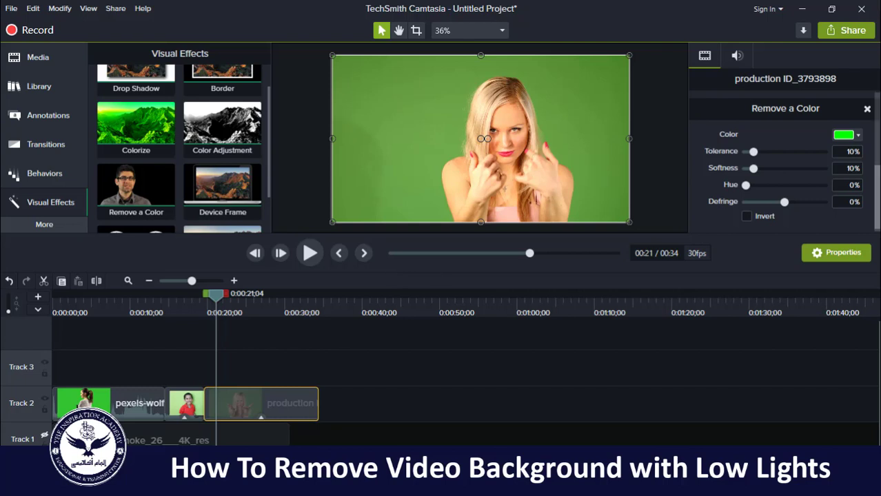
left_click(859, 135)
left_click(857, 166)
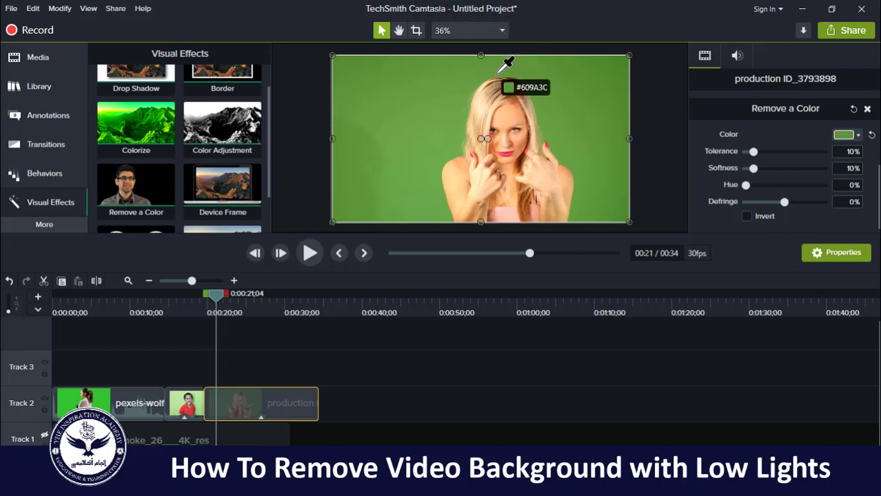
left_click(505, 68)
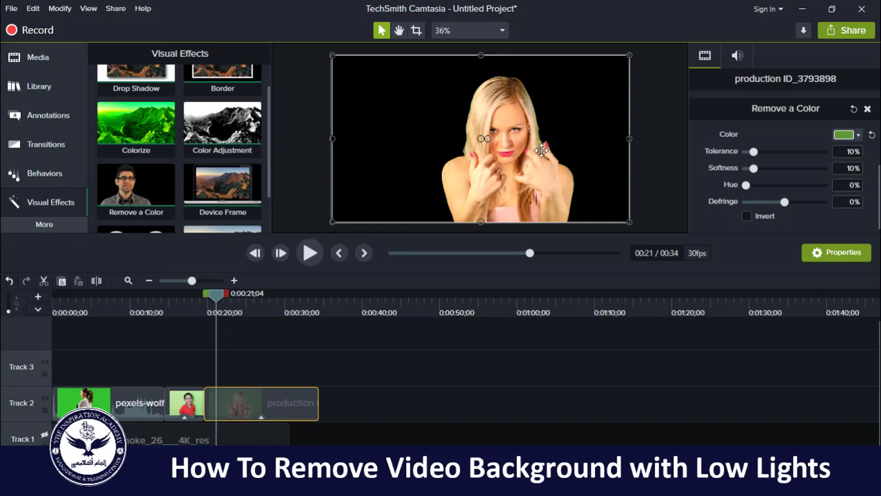
- Set the blonde woman's Remove a Color tolerance to 16% and softness to 4%, checking with the effect inverted, and show Track 1 again
left_click(747, 216)
left_click_drag(754, 152, 749, 170)
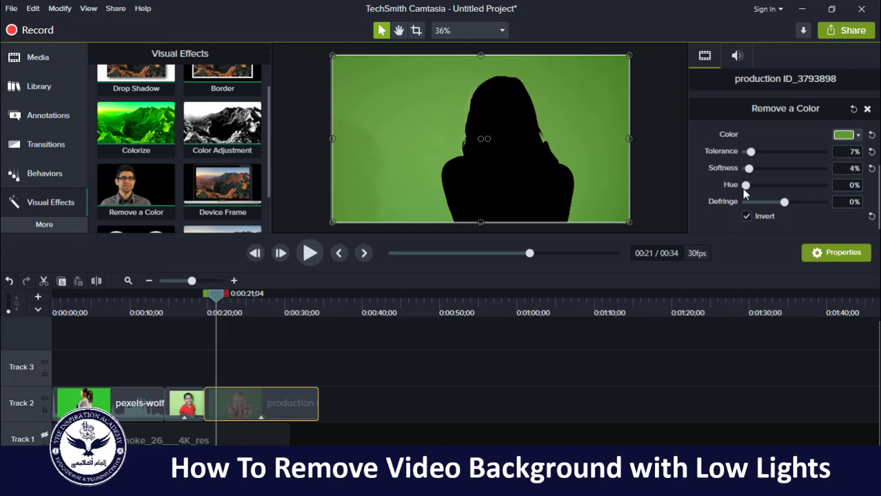
left_click(747, 217)
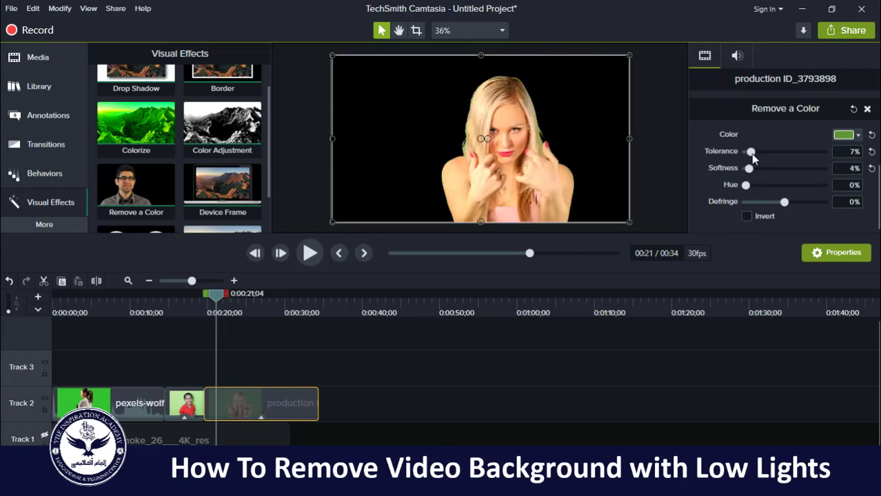
left_click_drag(751, 152, 751, 173)
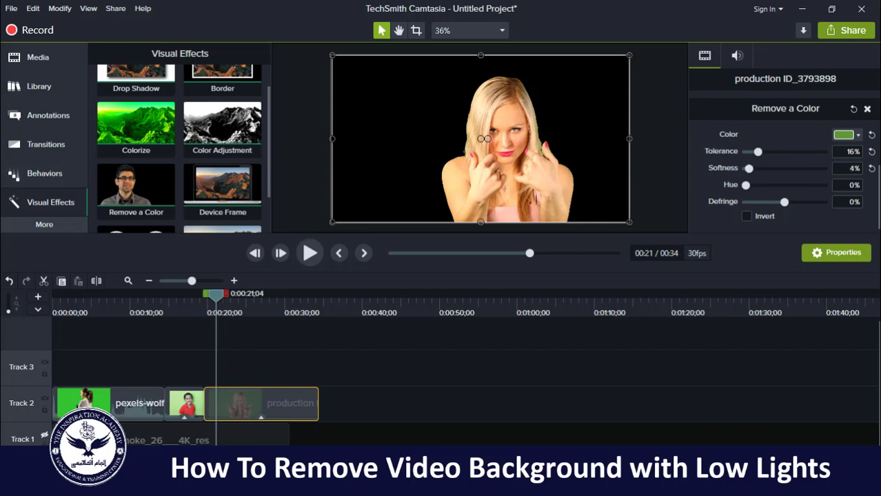
left_click(44, 437)
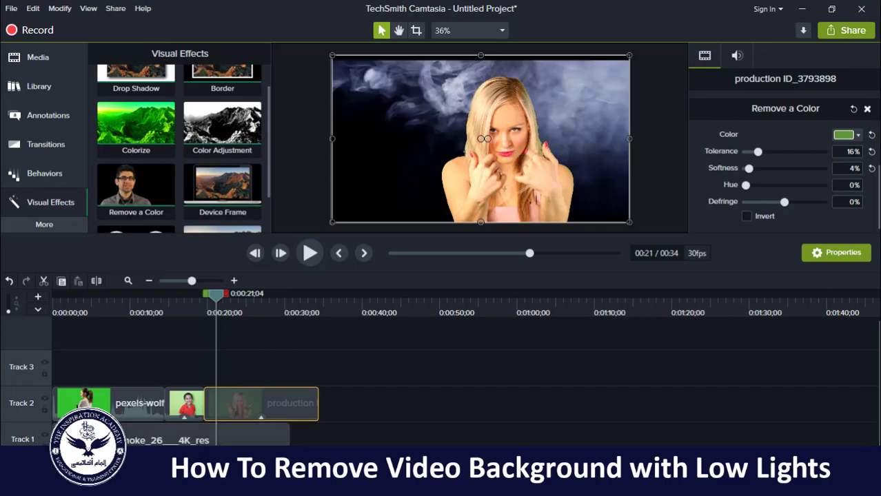
- Reset the blonde woman's Remove a Color color and resample the green just beside her face, above her raised finger
left_click(872, 136)
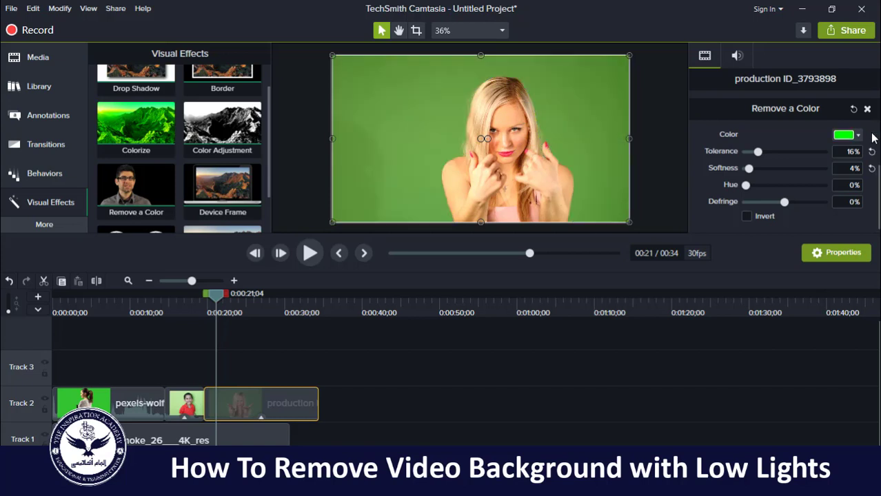
left_click(858, 135)
left_click(858, 169)
left_click(593, 105)
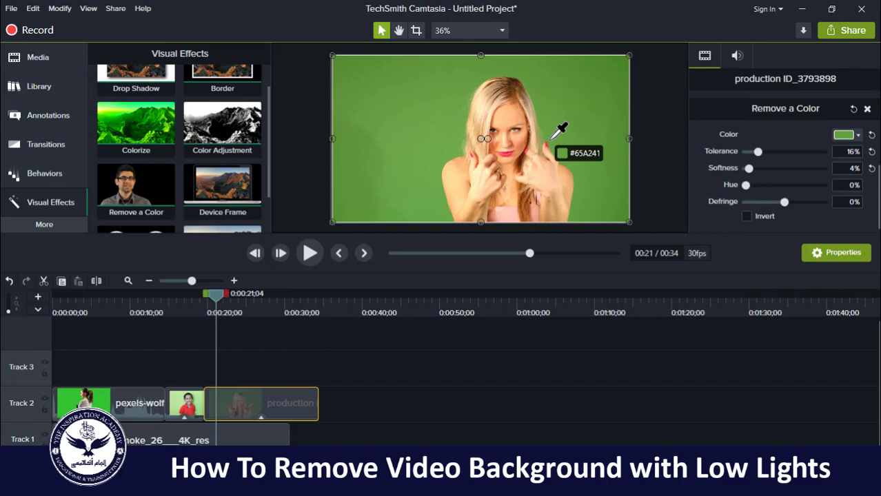
left_click(549, 135)
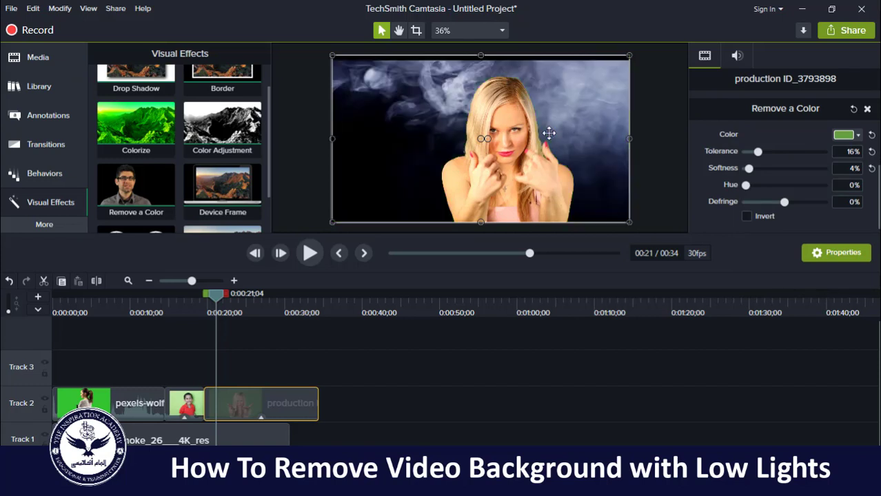
- Reset the removal color again, sample right at the edge of her hair beside the raised finger, and set tolerance to 8%
left_click(871, 136)
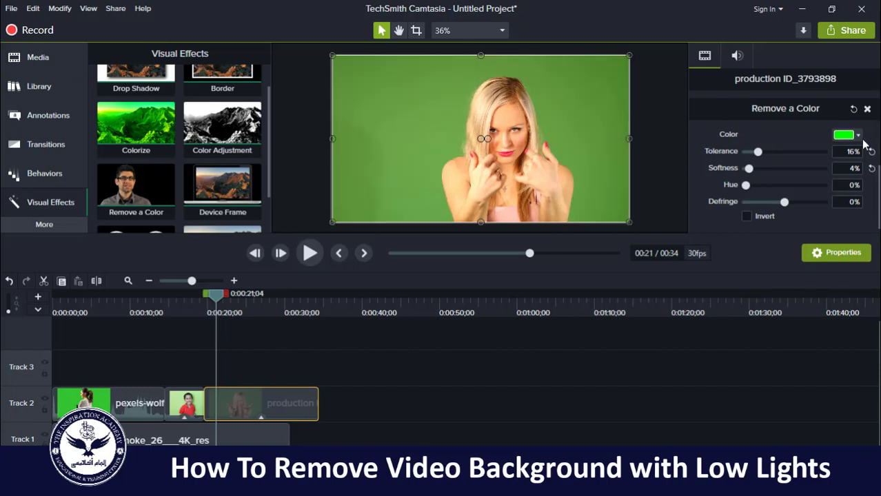
left_click(858, 136)
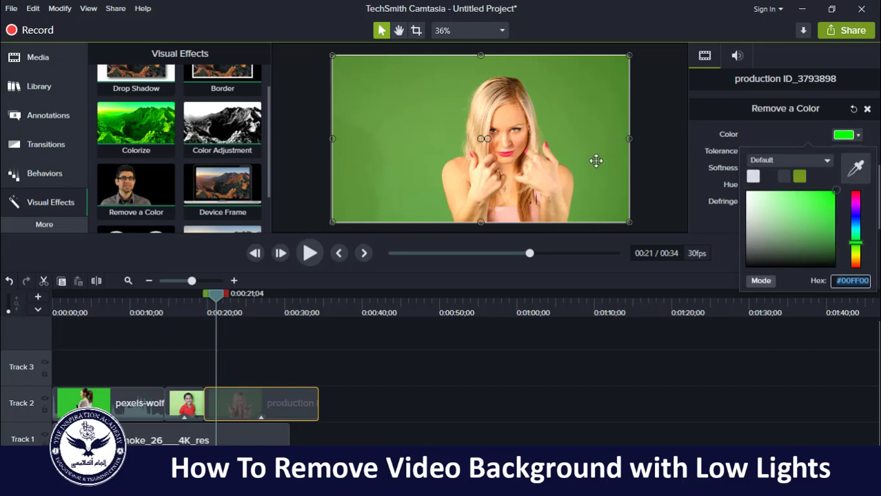
left_click(857, 169)
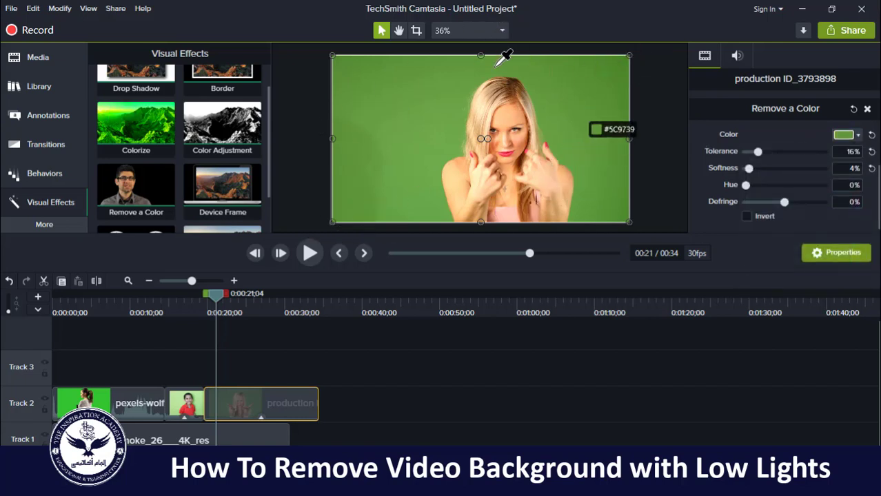
left_click(544, 133)
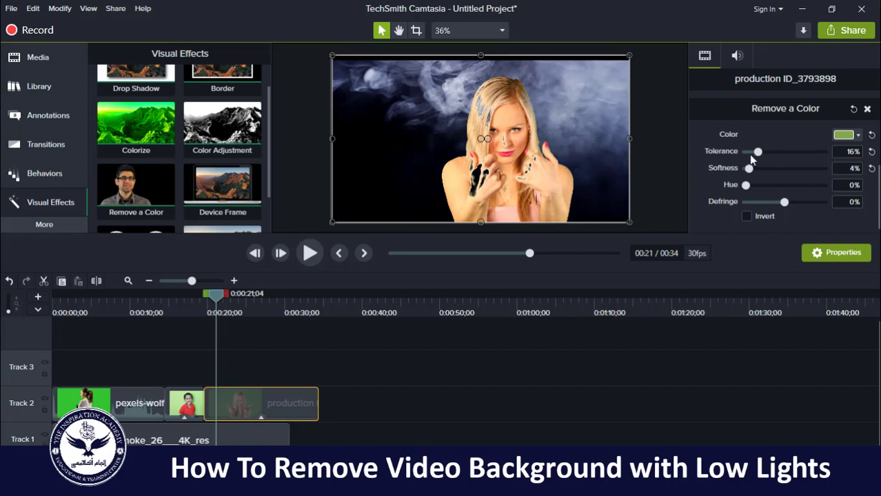
left_click_drag(759, 152, 752, 151)
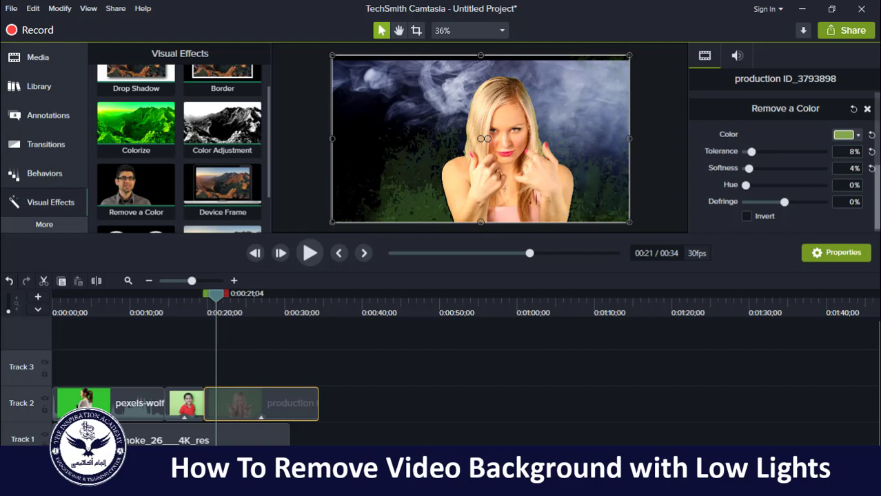
- Replace the removal color with green sampled from the open upper-right background of her clip and set tolerance to 13%
scroll(874, 150, "up", 3)
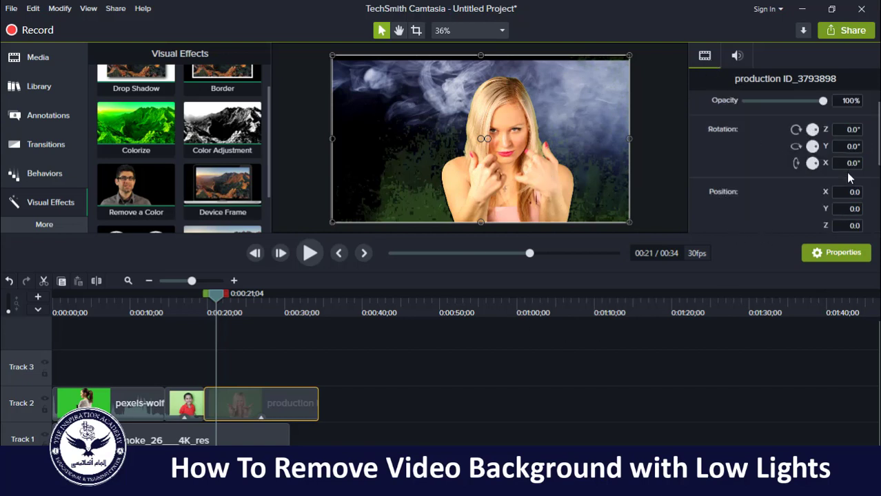
scroll(847, 172, "down", 3)
scroll(872, 184, "down", 2)
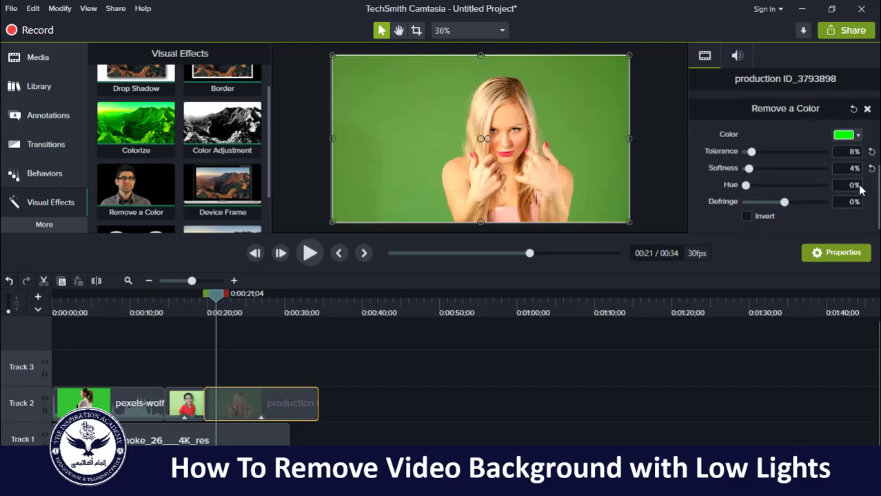
left_click(855, 135)
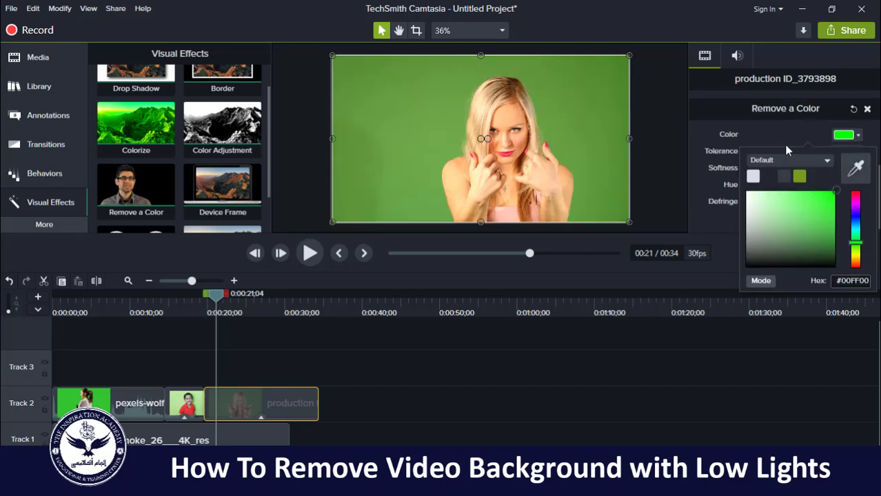
left_click(856, 166)
left_click(601, 88)
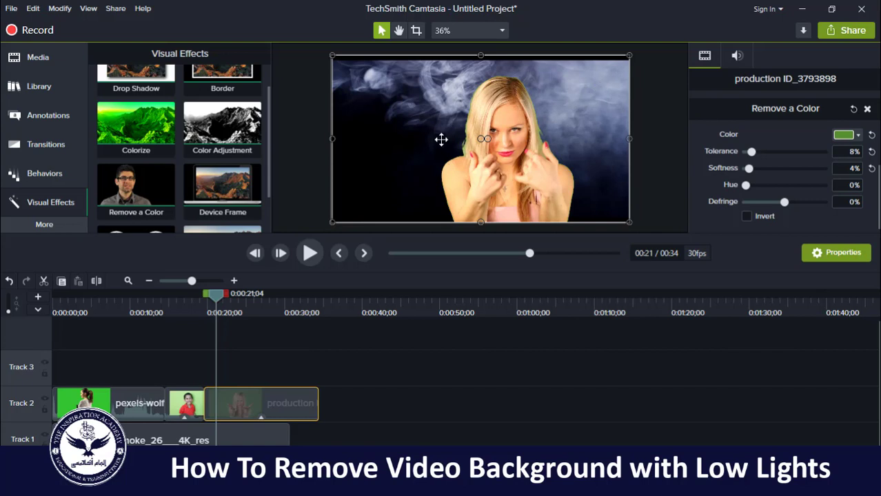
left_click_drag(751, 153, 756, 154)
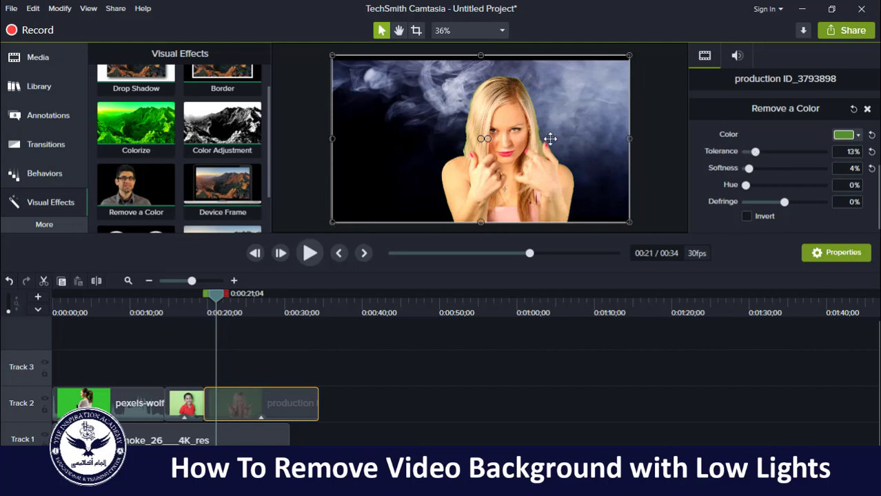